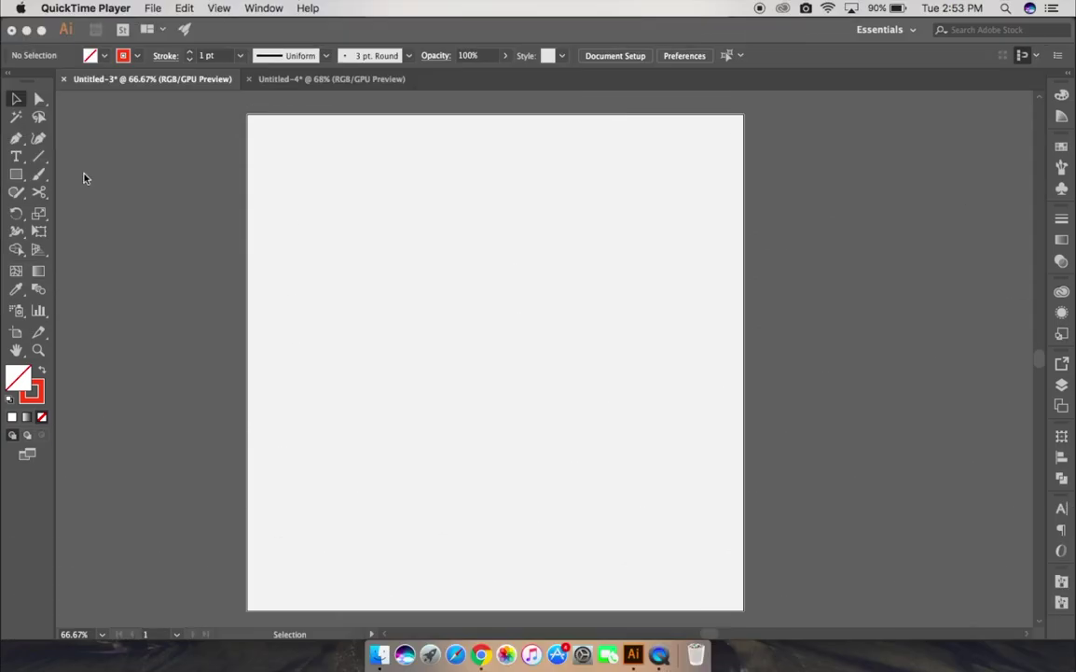
Switch from QuickTime Player to the Illustrator CC window showing the blank artboard.
click(11, 175)
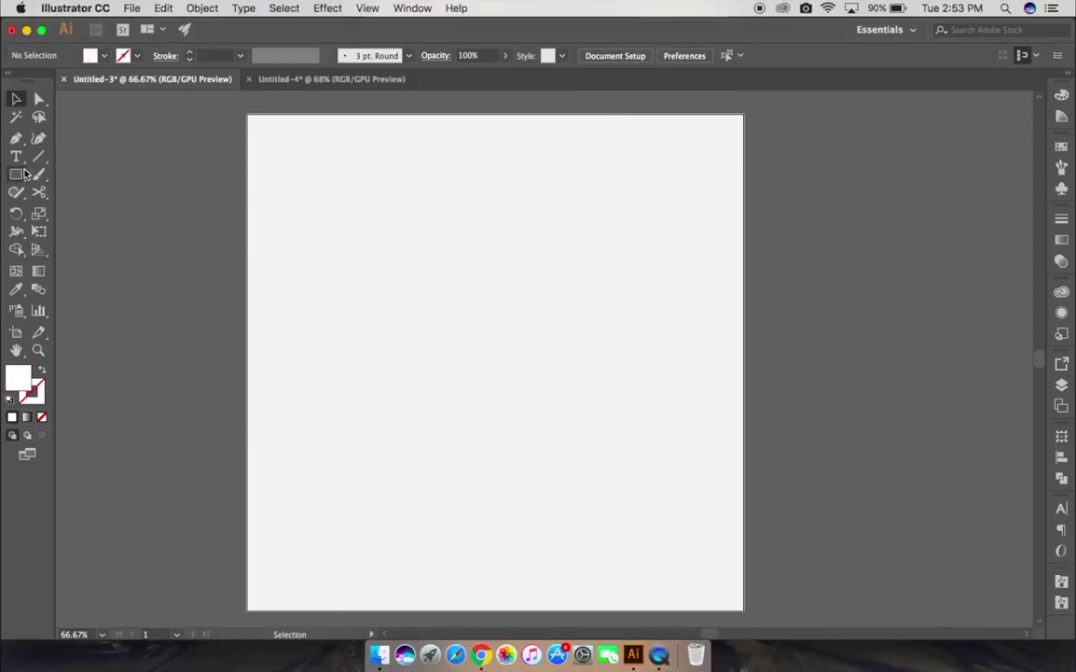
Draw a long, thin rectangle near the artboard top and fill it orange.
key(m)
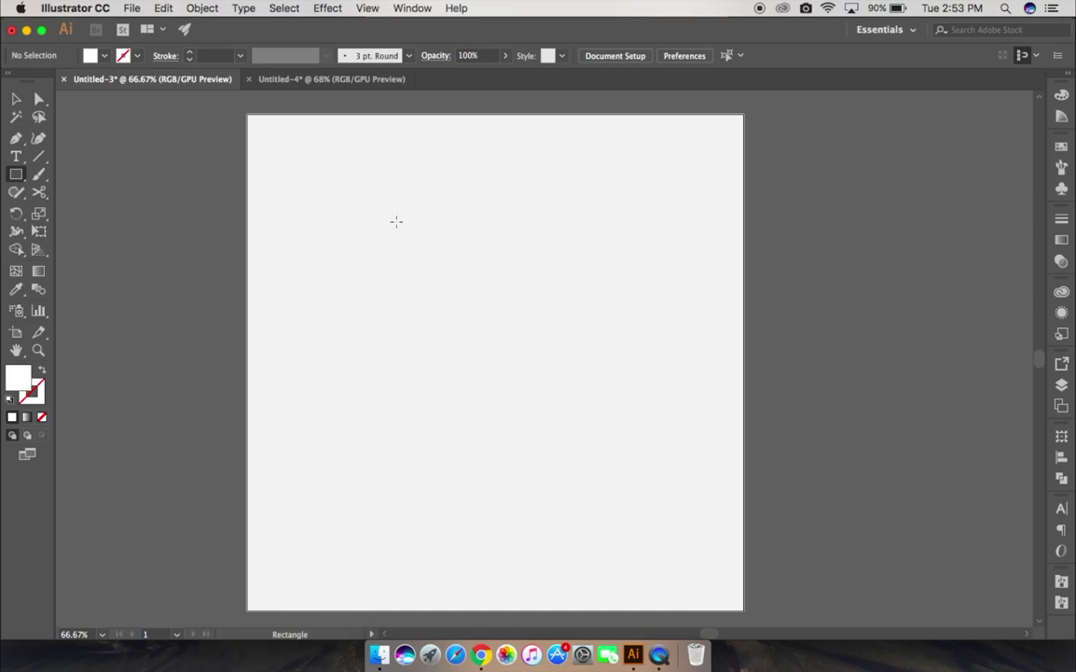
drag(396, 221, 565, 238)
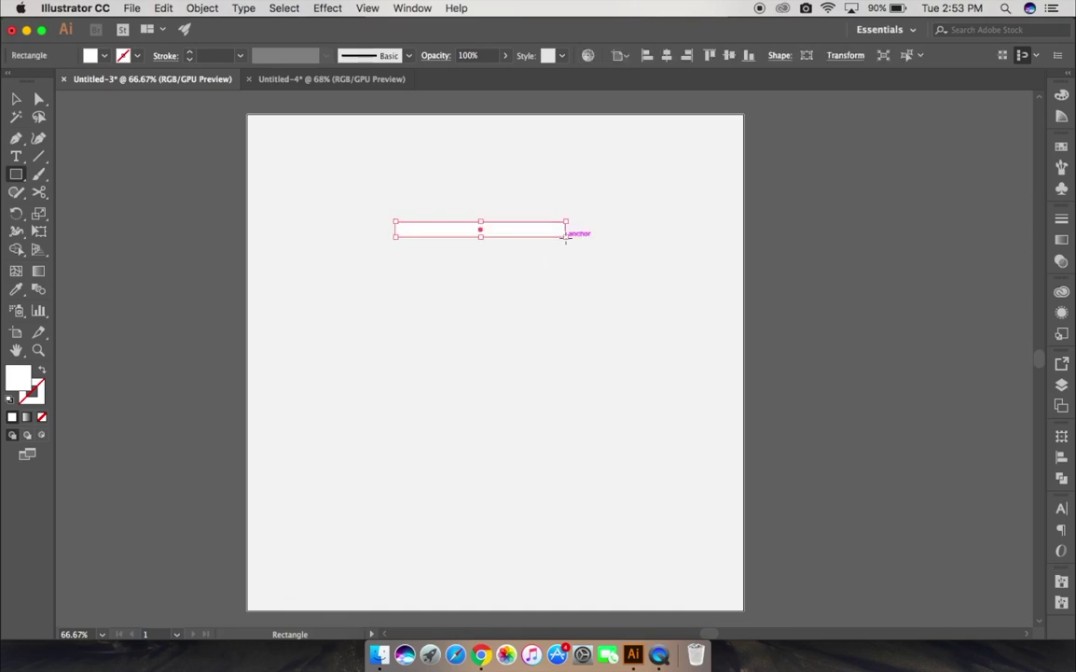
click(104, 56)
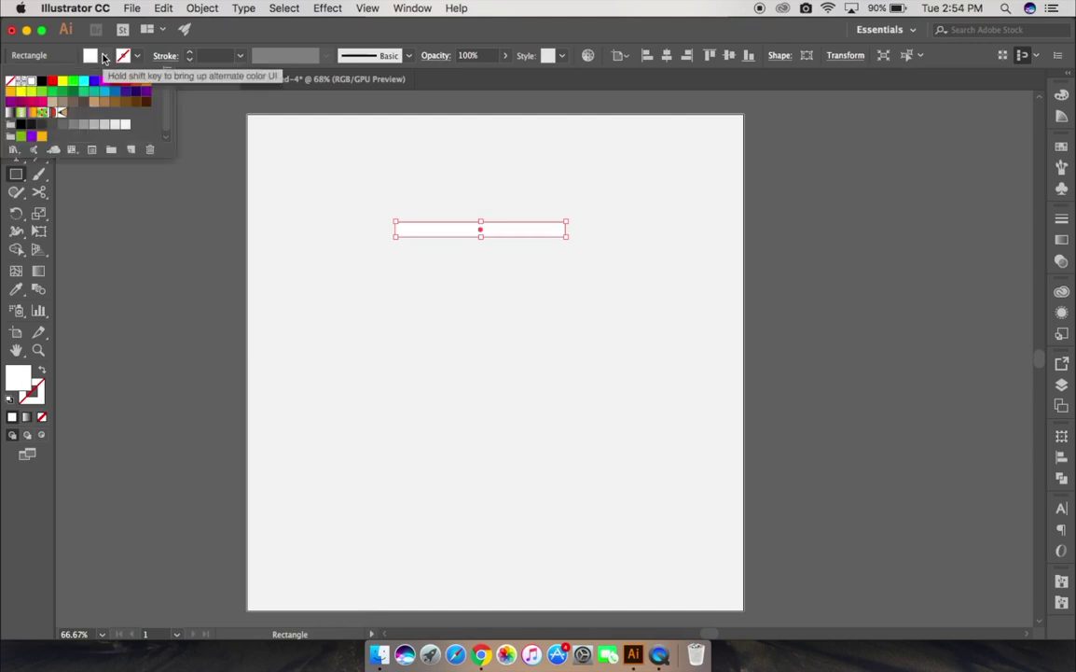
click(42, 134)
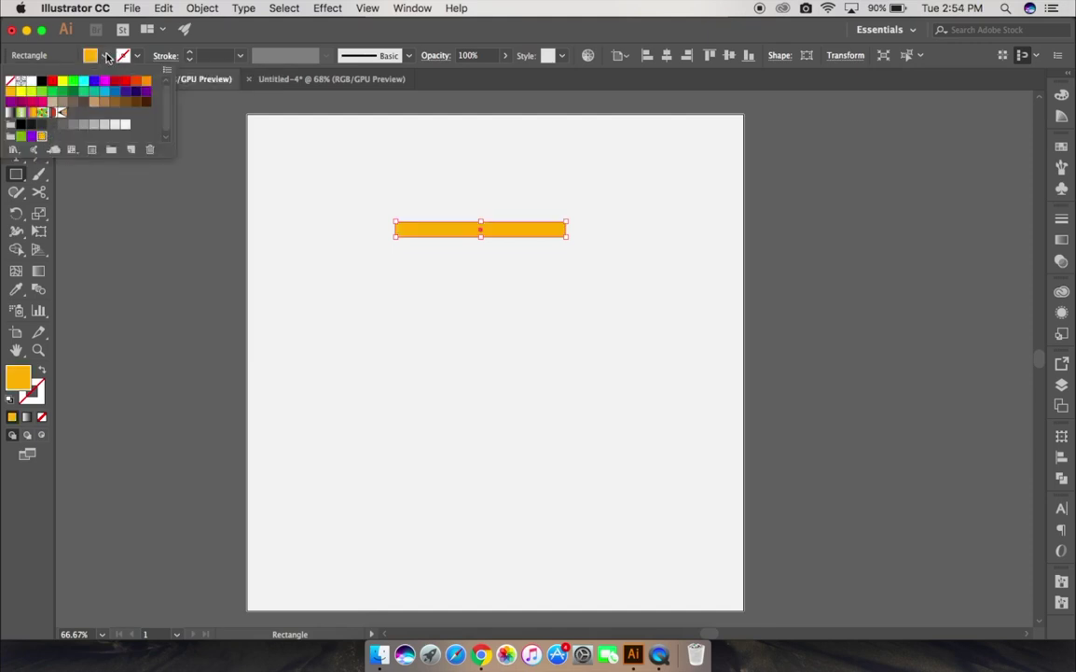
click(107, 56)
Duplicate the orange bar twice so three identical bars stack evenly downward.
click(16, 98)
click(189, 213)
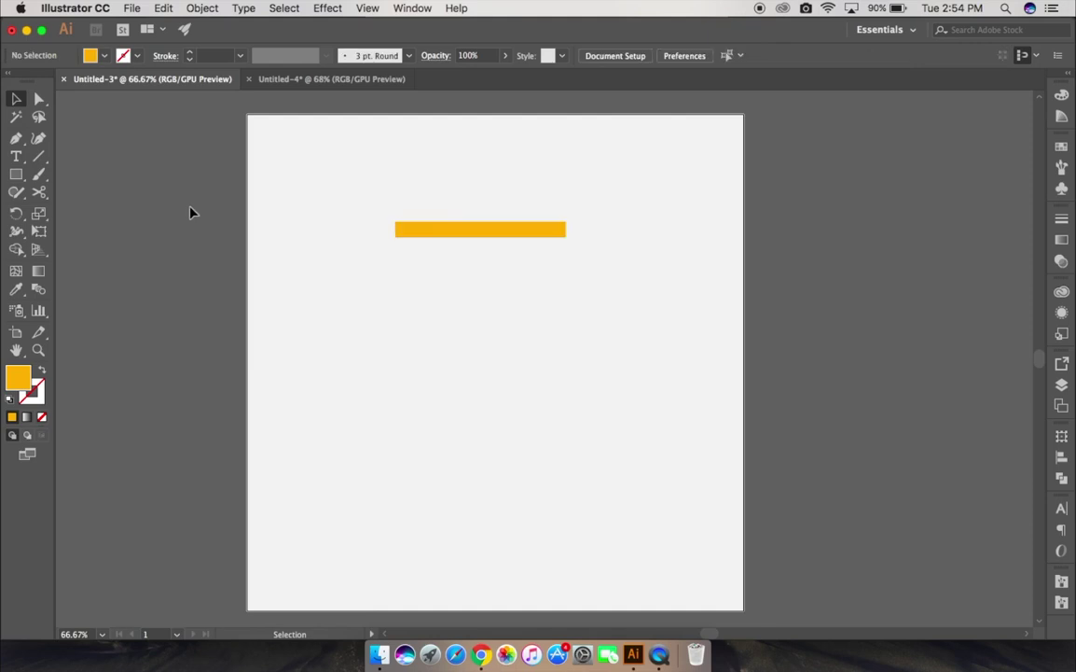
click(439, 227)
key(super+v)
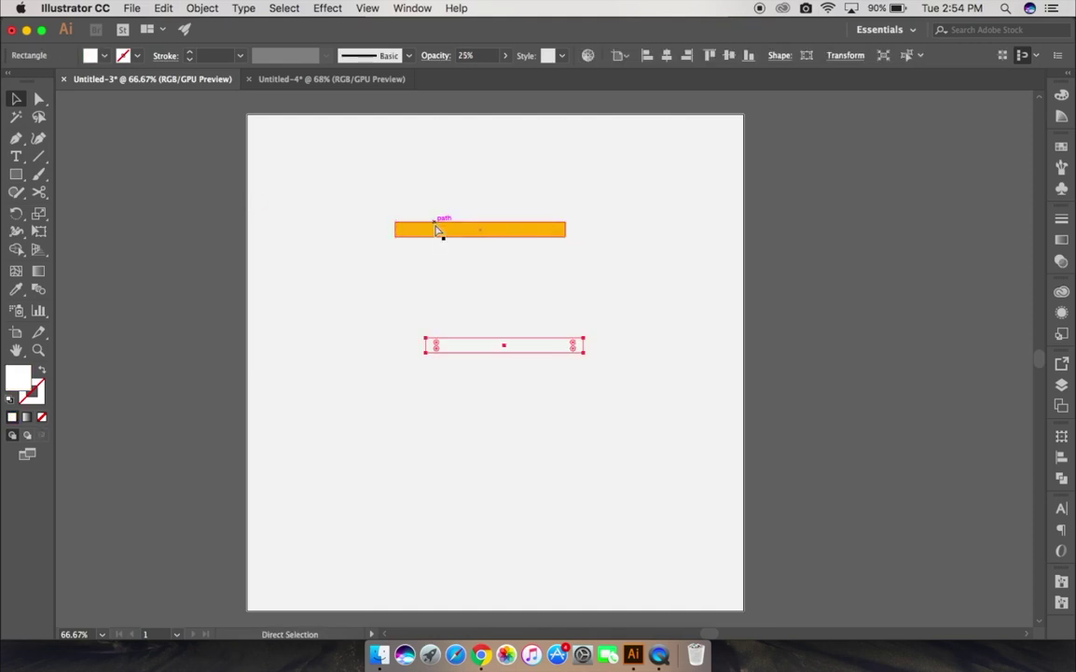
key(Delete)
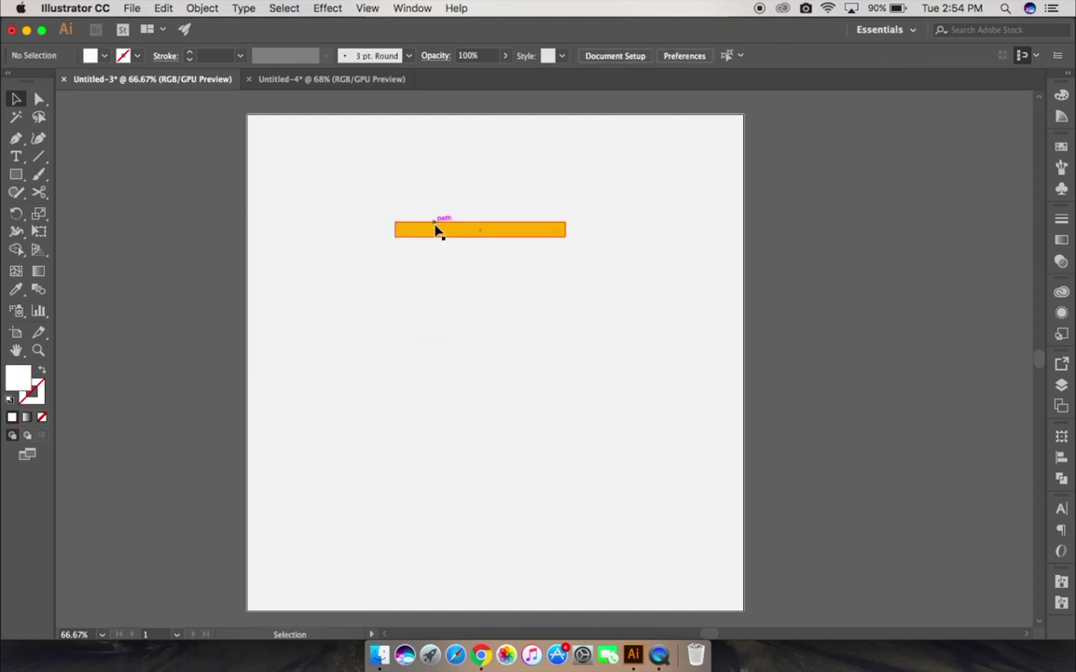
click(435, 229)
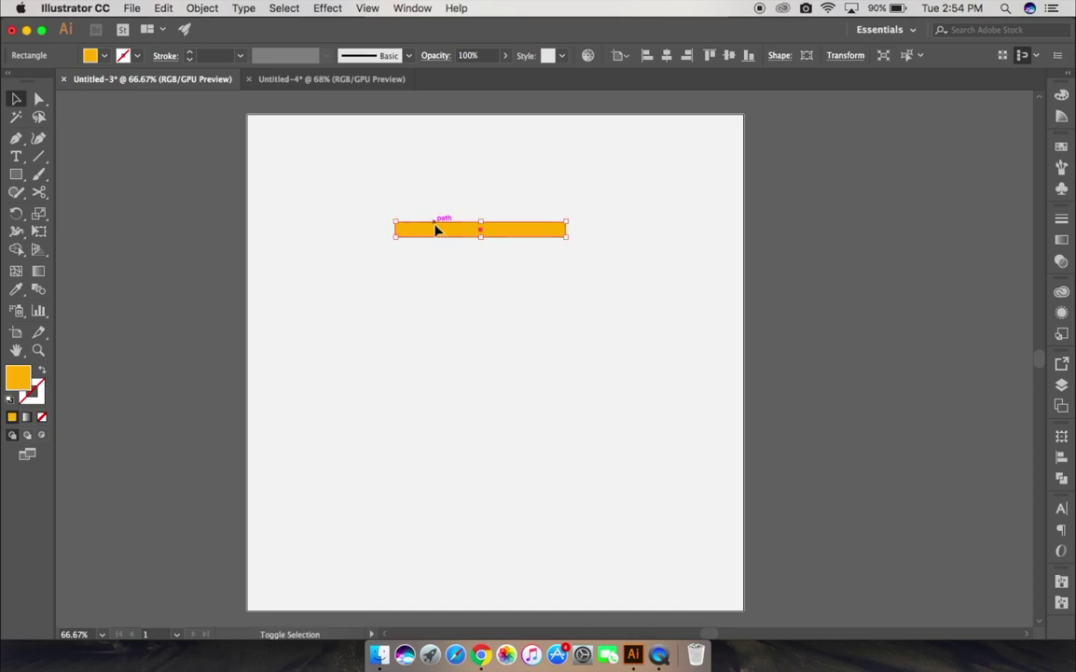
key(super+d)
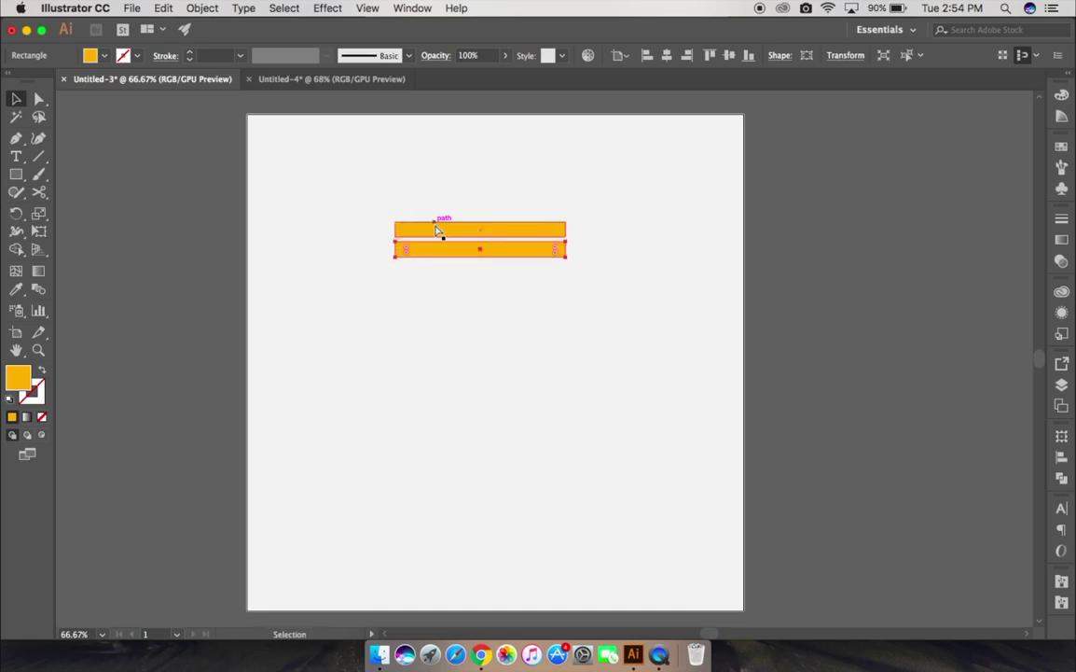
key(super+shift+b)
key(super+d)
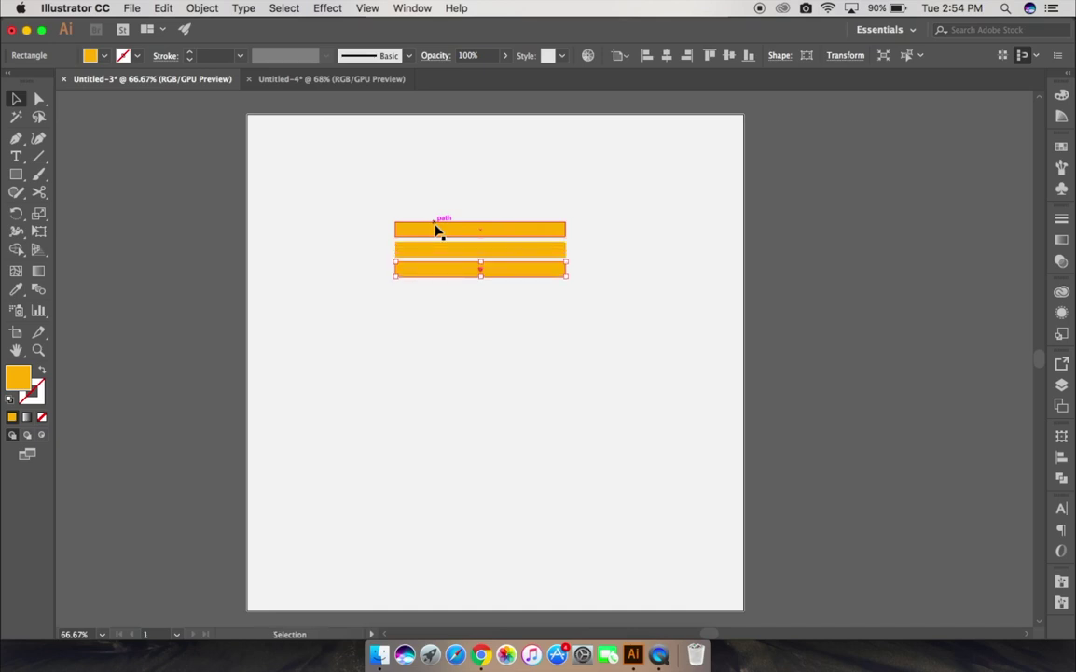
click(437, 230)
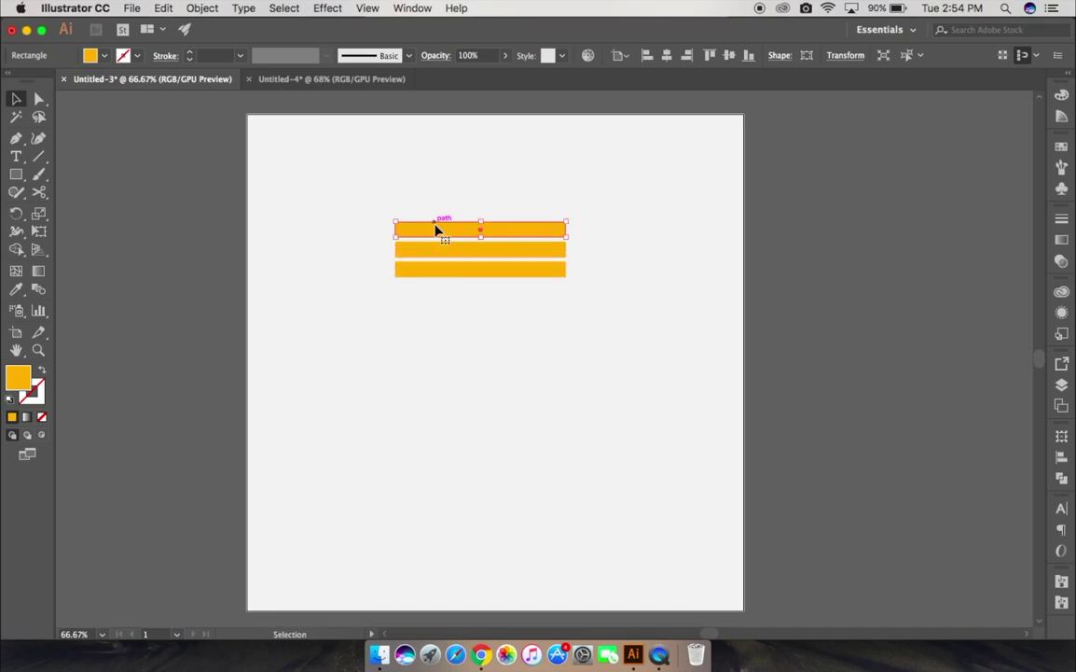
Draw full-width horizontal lines along the top and bottom edges of the bars.
click(40, 157)
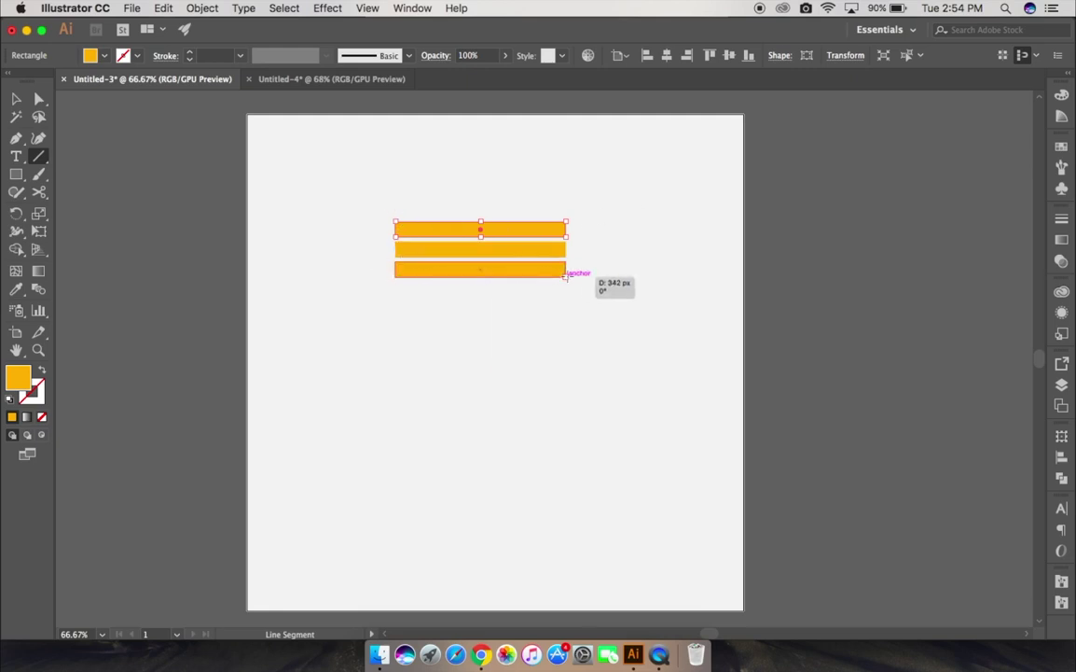
drag(395, 276, 566, 276)
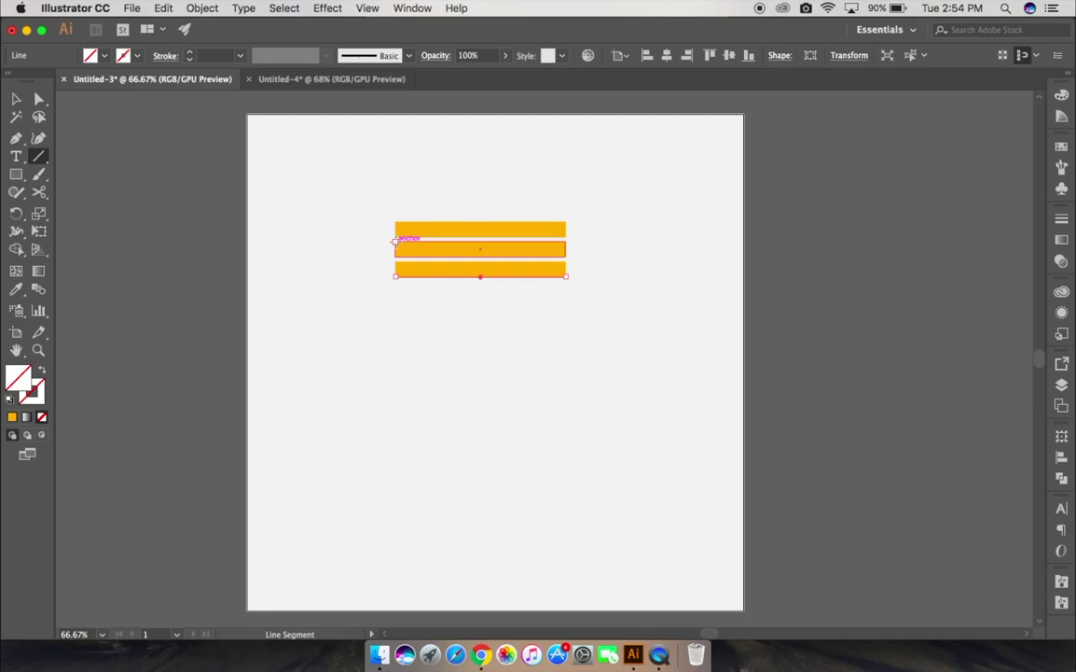
drag(394, 241, 565, 241)
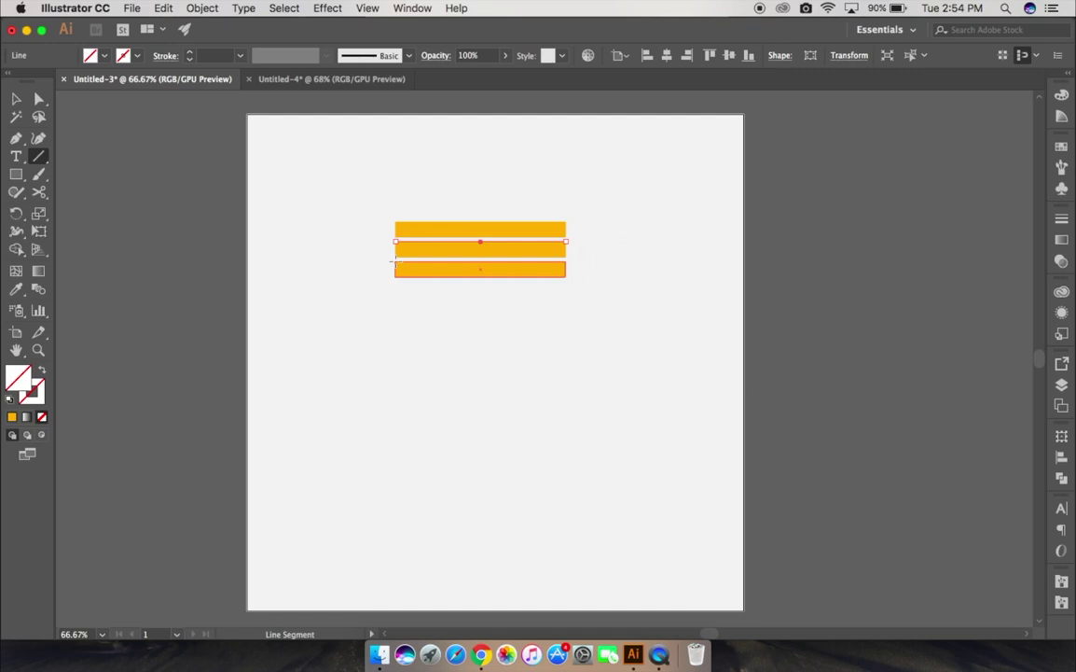
drag(396, 261, 567, 262)
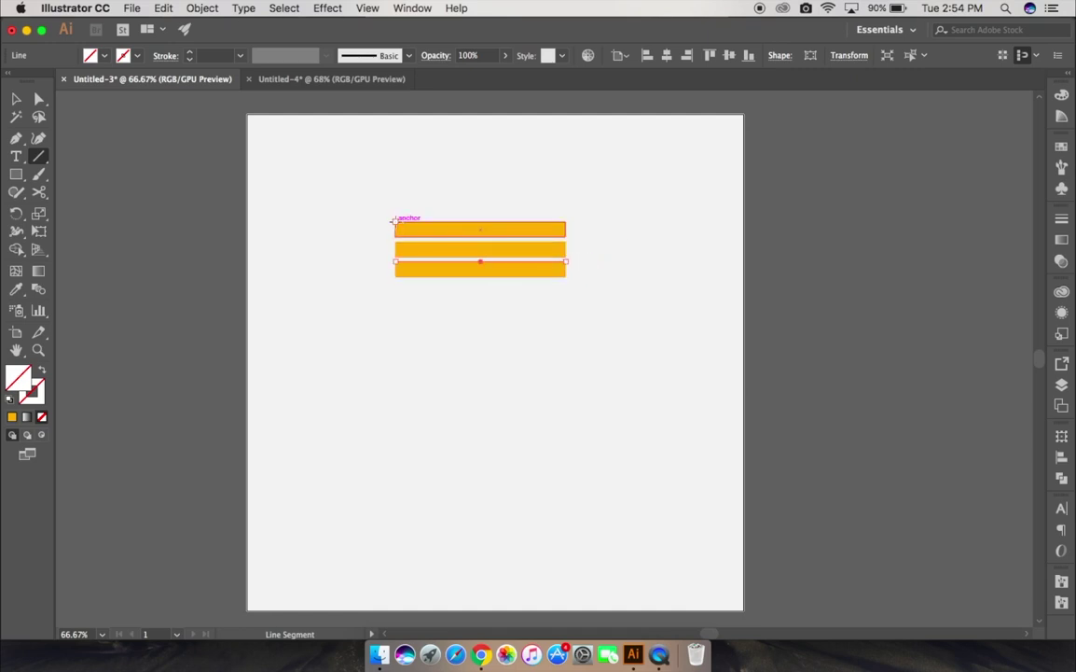
drag(395, 221, 566, 221)
Move a stray line down onto the bottom bar's lower edge.
key(v)
key(super+a)
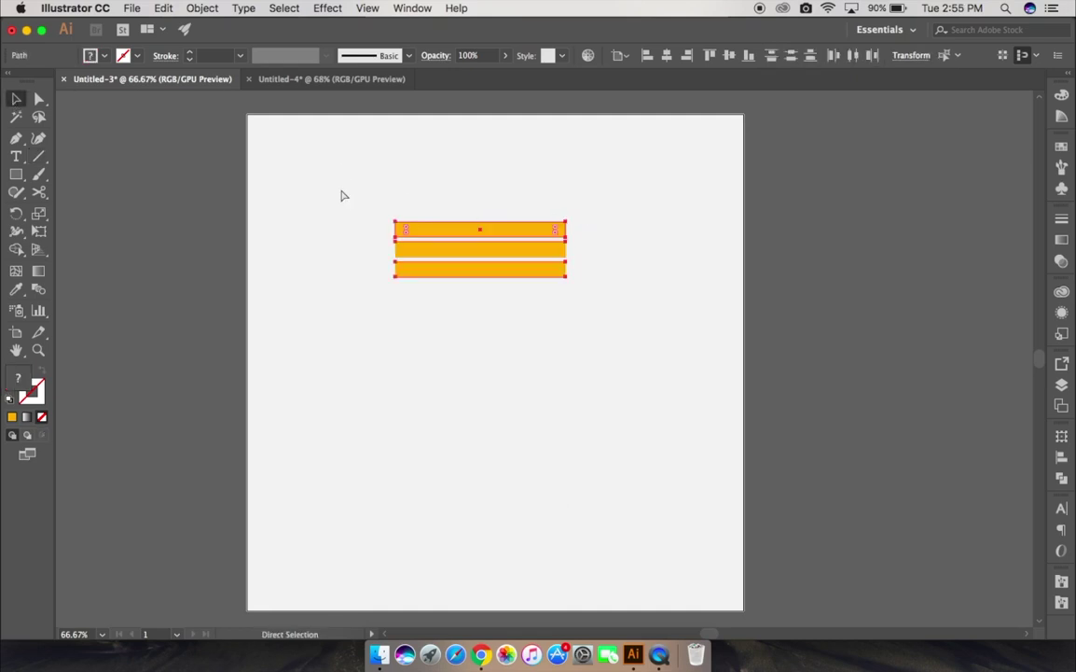
key(super+z)
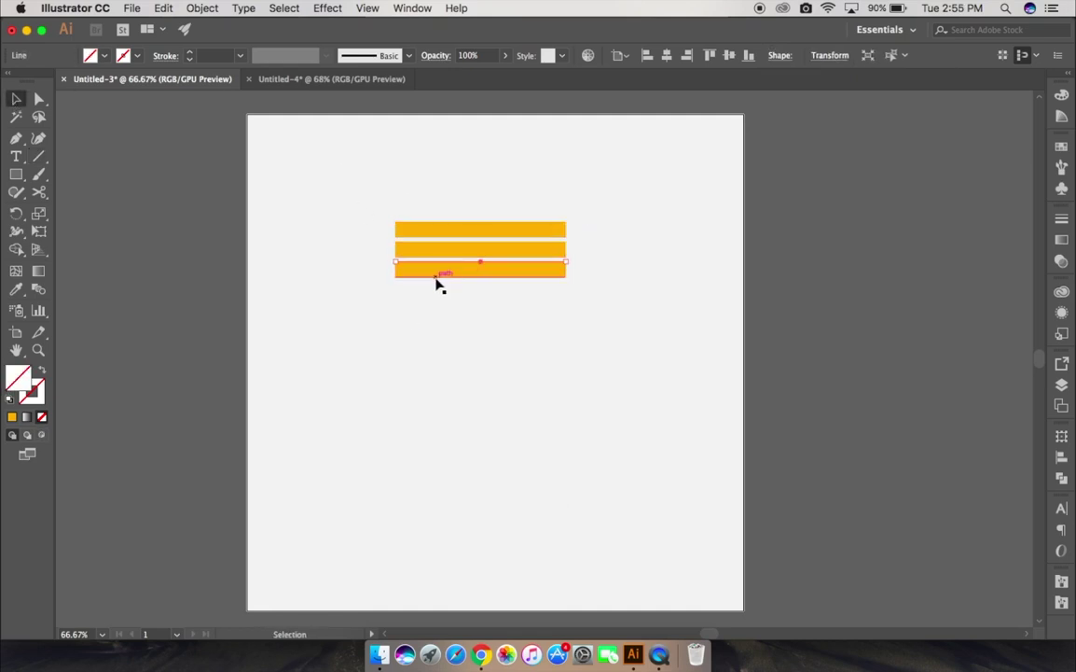
drag(456, 260, 438, 277)
shift+click(418, 252)
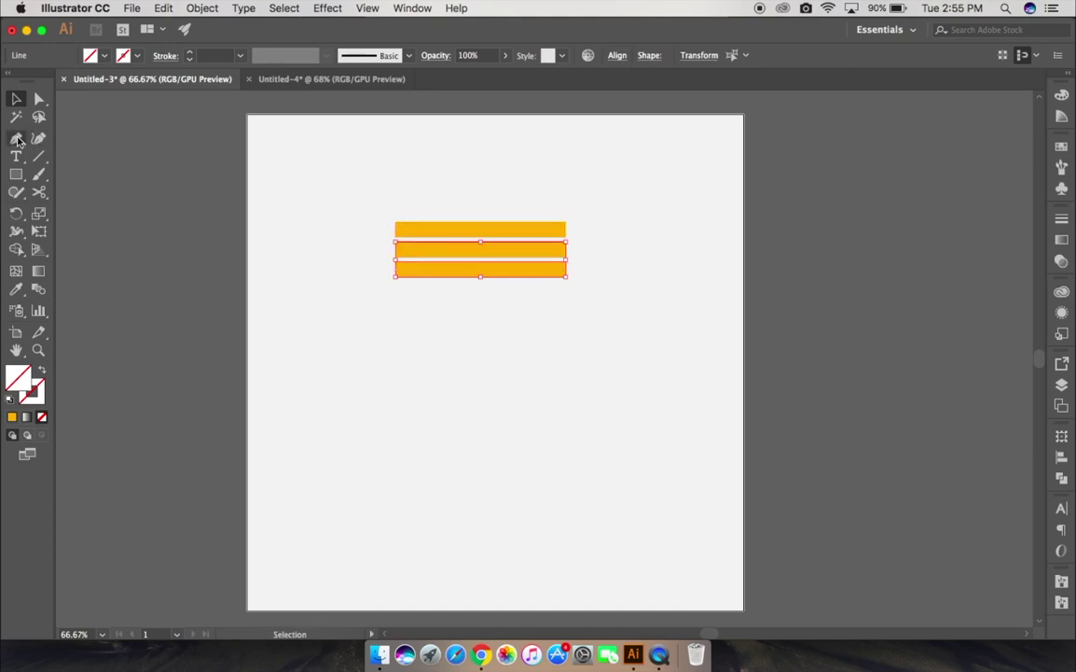
Redraw the line along the top bar's upper edge and select the lines.
click(40, 157)
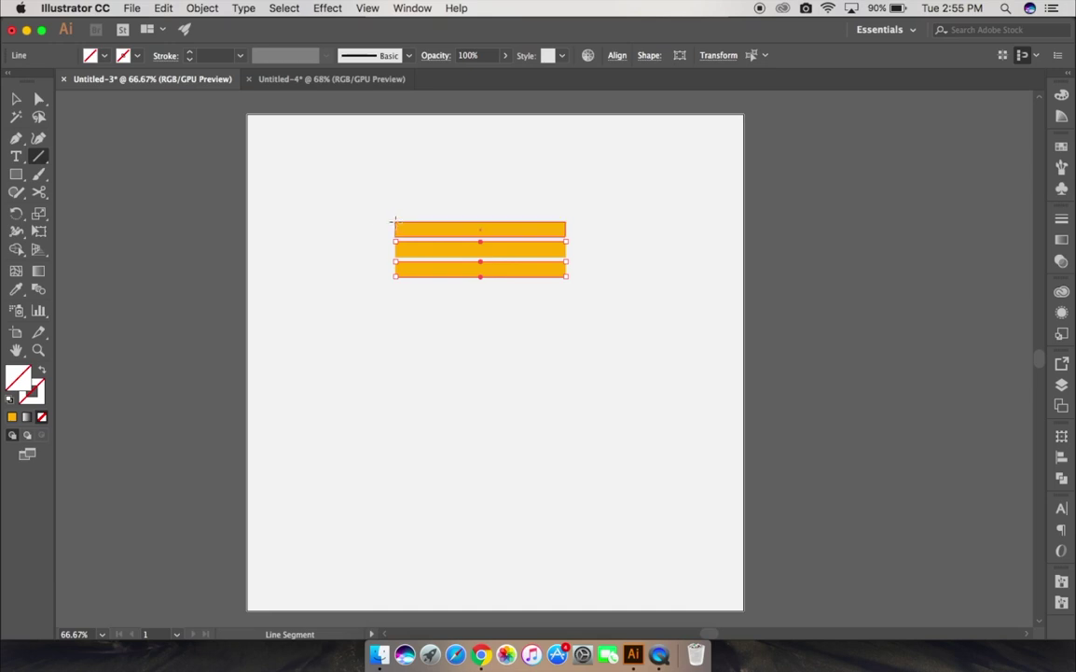
drag(392, 221, 567, 221)
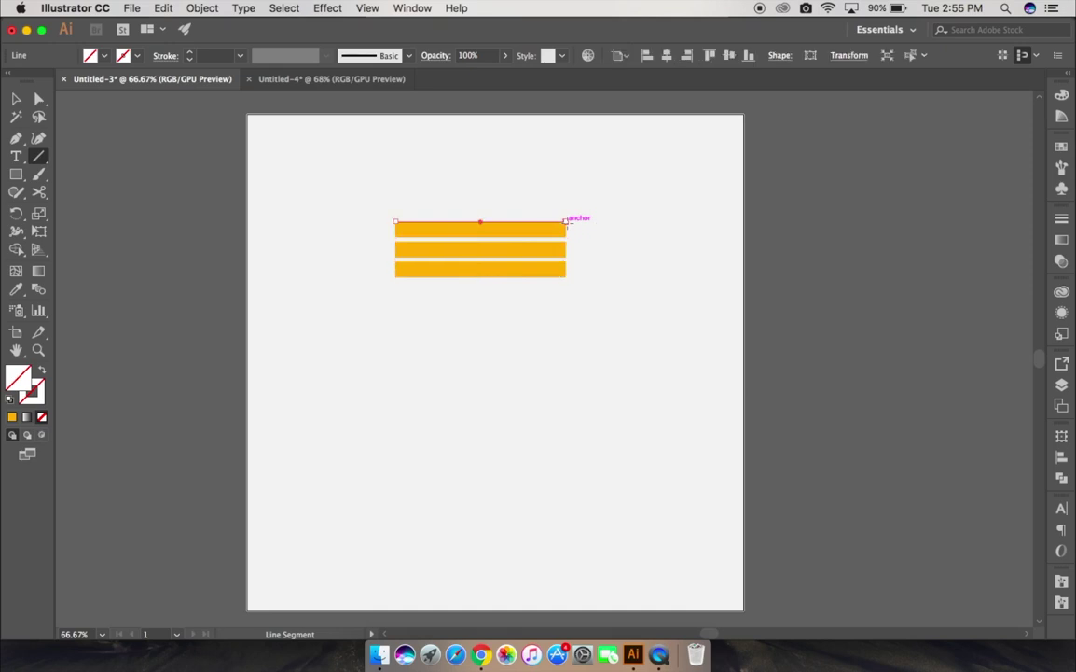
click(13, 100)
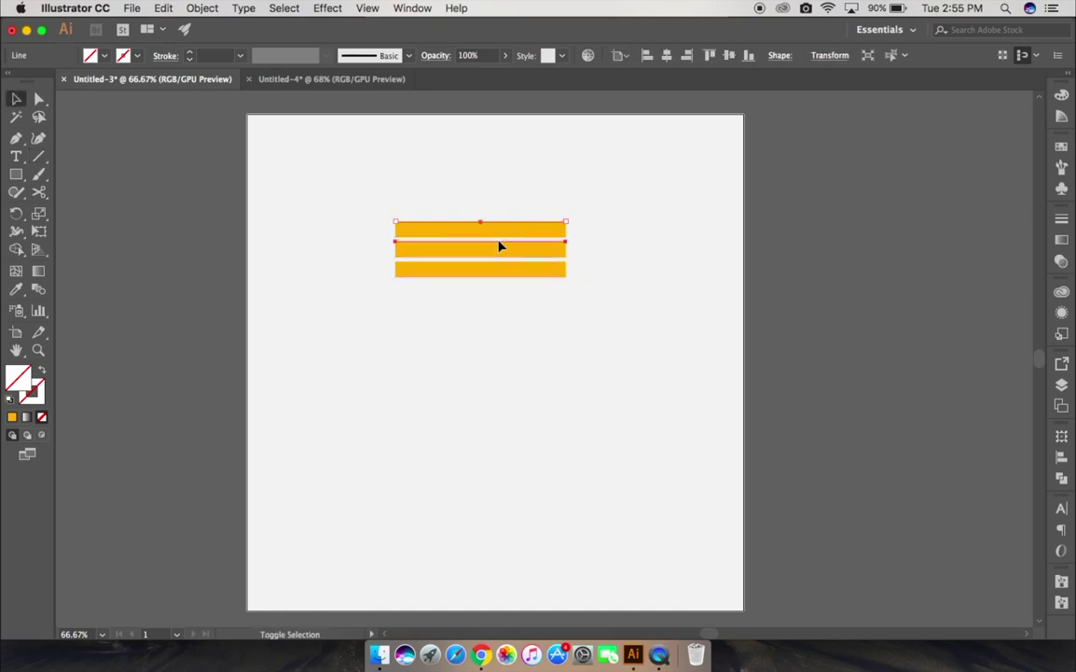
shift+click(500, 262)
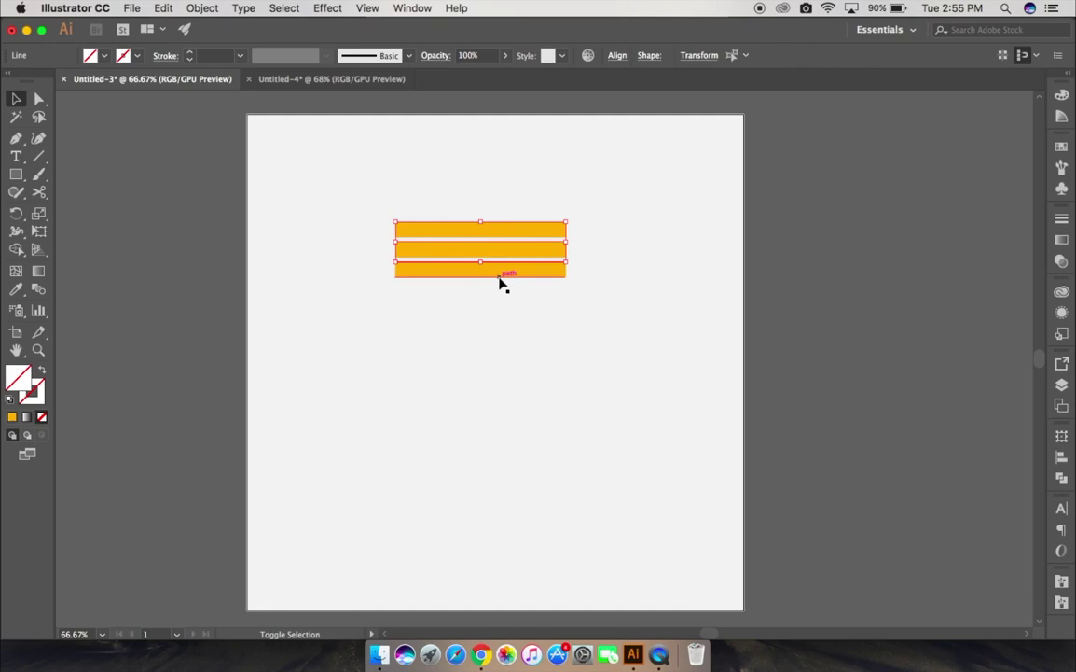
Give the selected edge lines a black 7 pt stroke.
shift+click(500, 277)
click(138, 55)
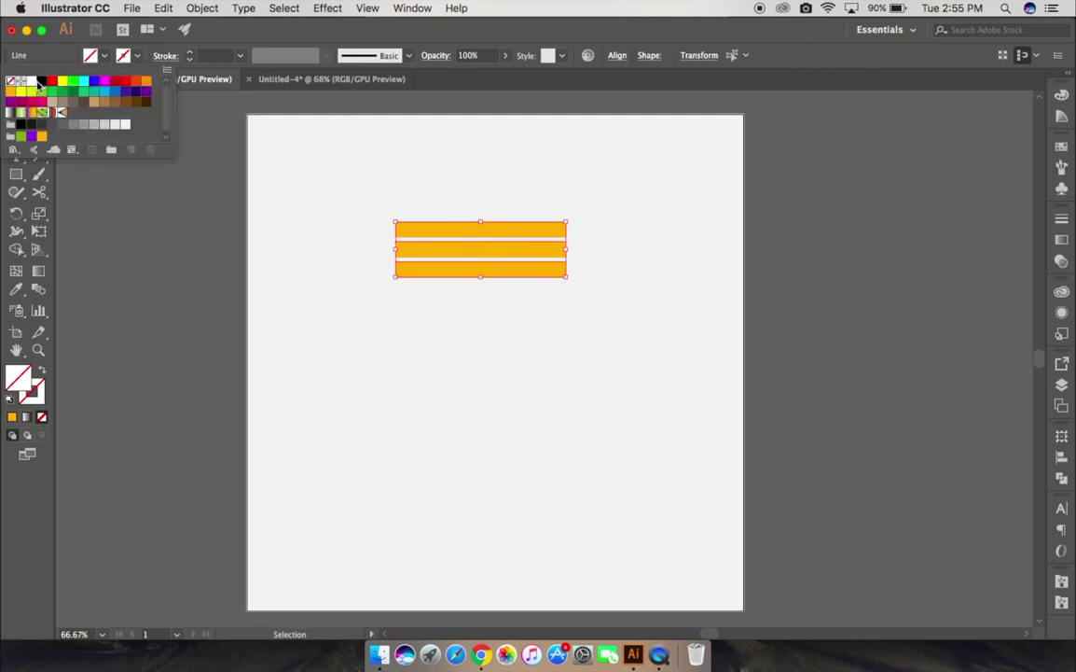
click(39, 81)
click(239, 56)
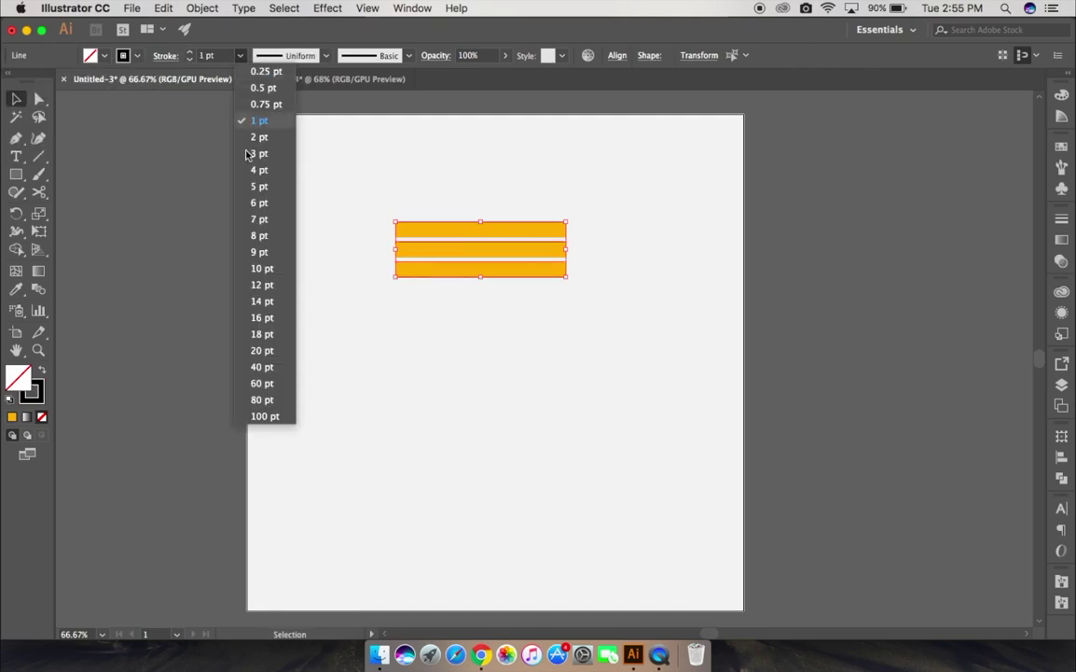
click(249, 218)
click(330, 246)
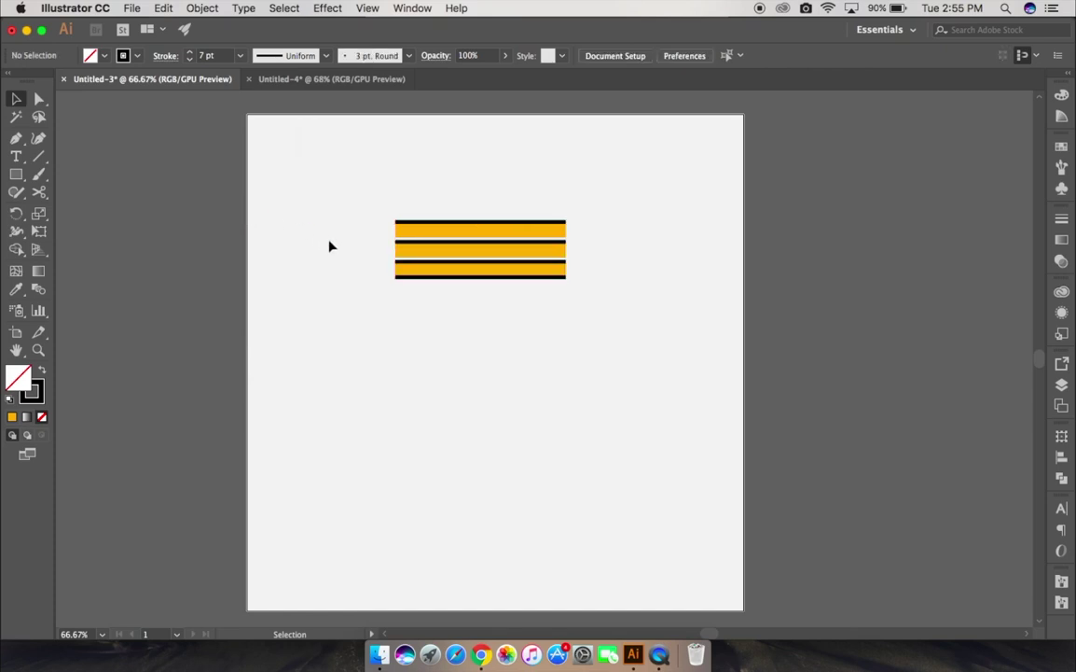
Nudge the bottom and middle stripes upward until all three sit flush.
drag(634, 354, 537, 261)
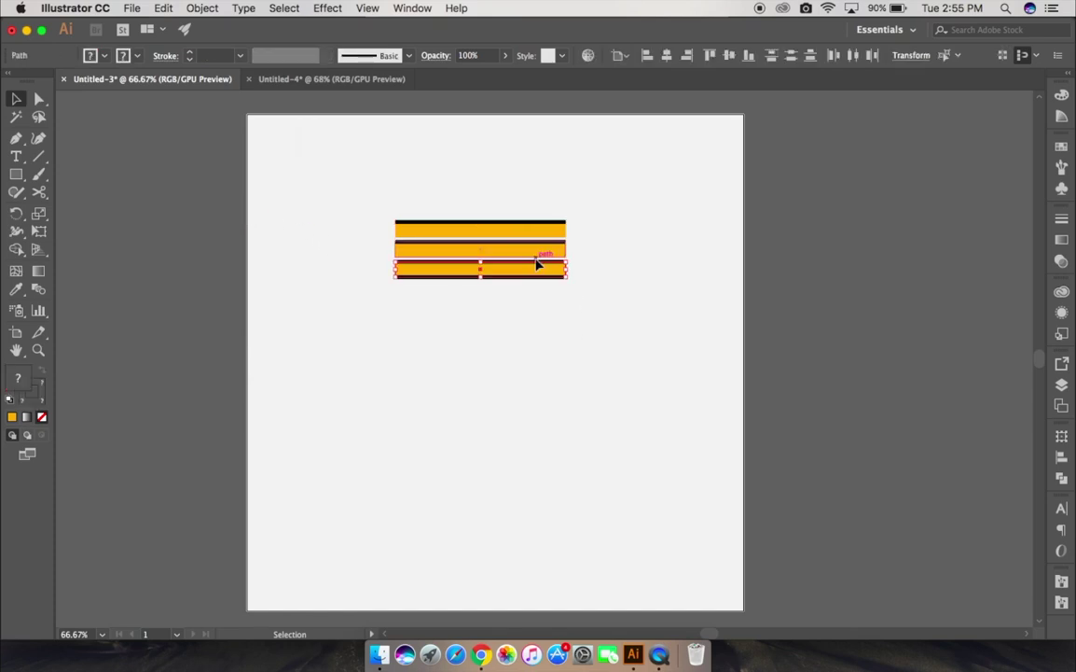
key(shift)
key(Up)
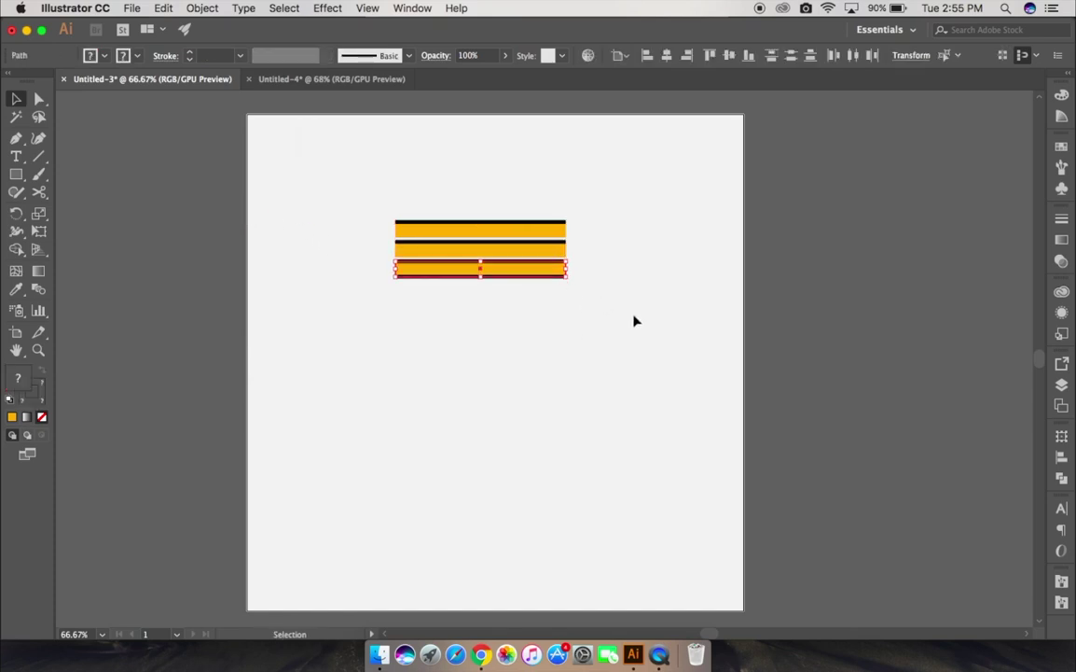
key(Up)
key(Up)
key(Up)
key(Up)
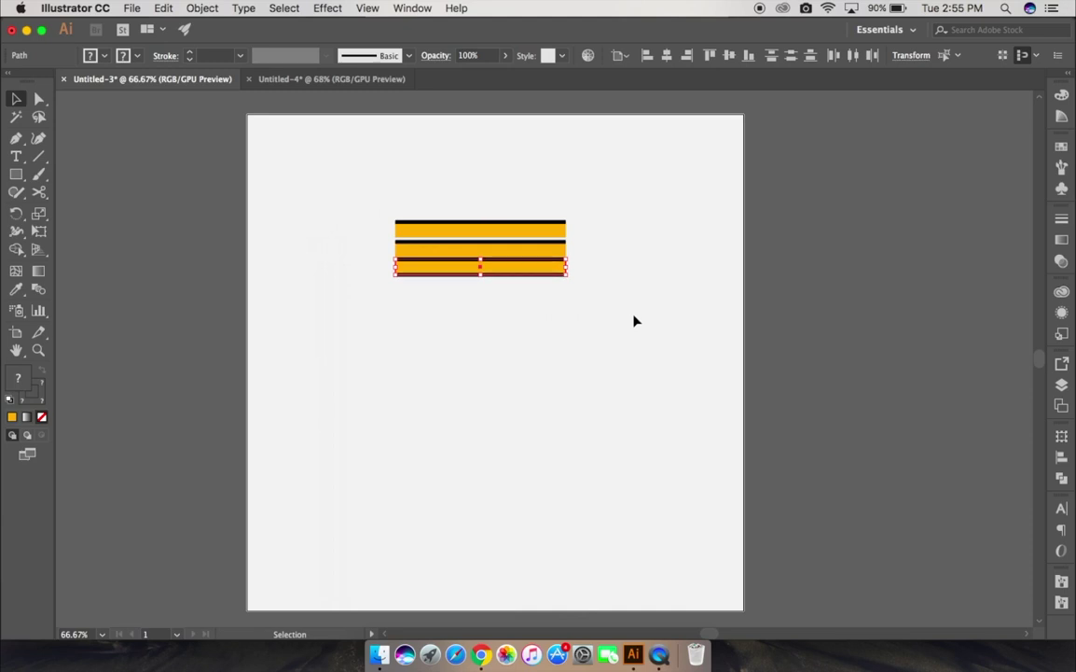
key(Up)
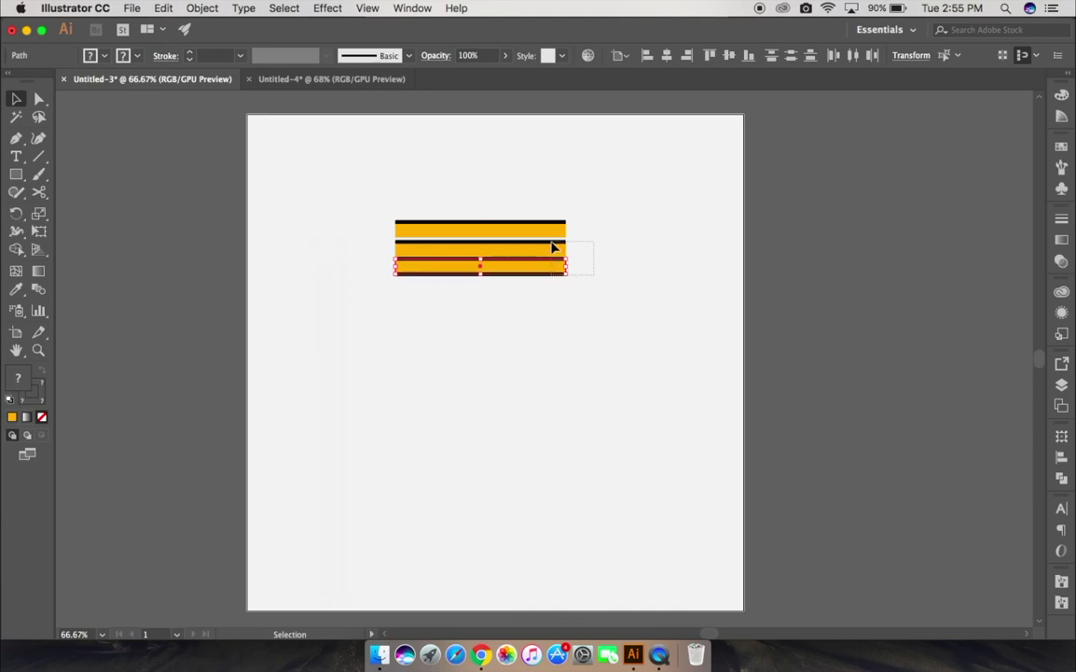
shift+click(553, 246)
key(Up)
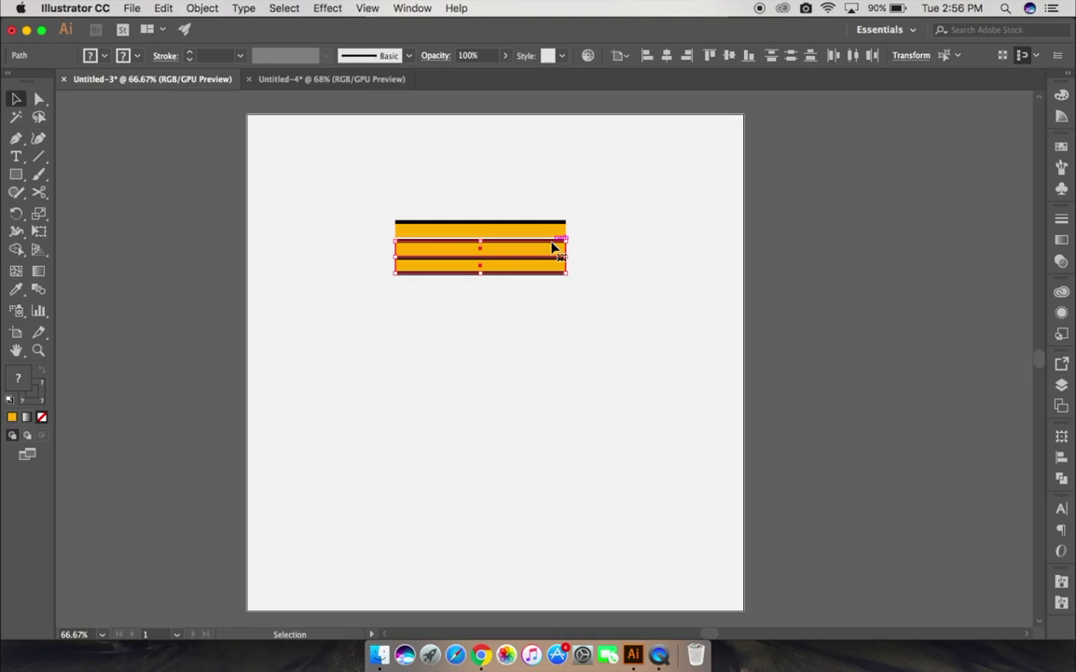
key(Up)
key(Up)
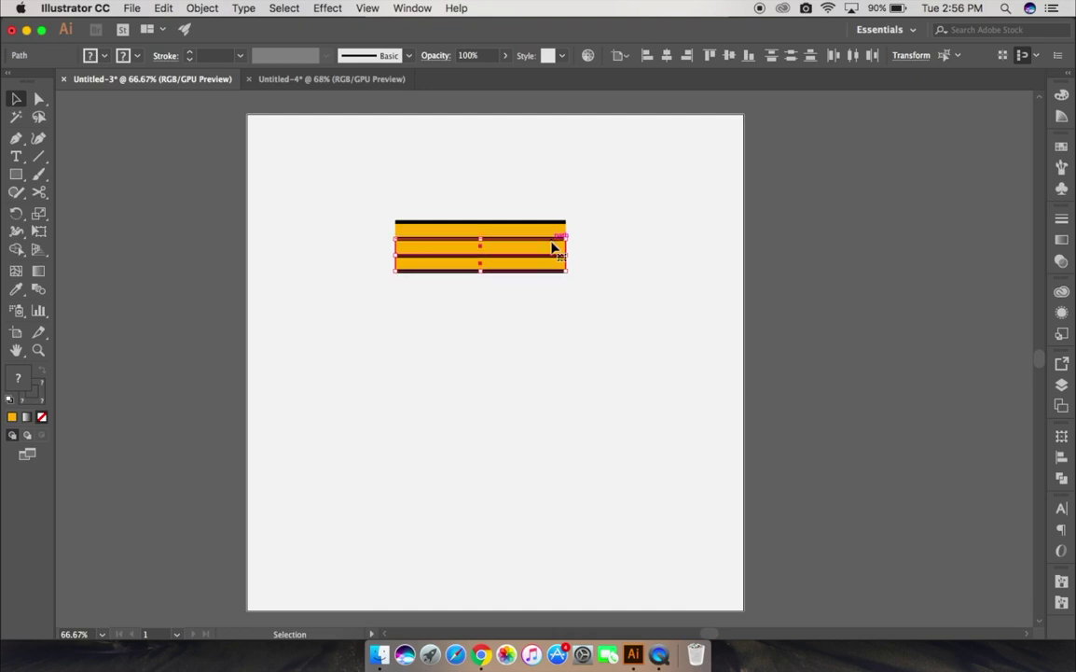
click(653, 259)
click(535, 233)
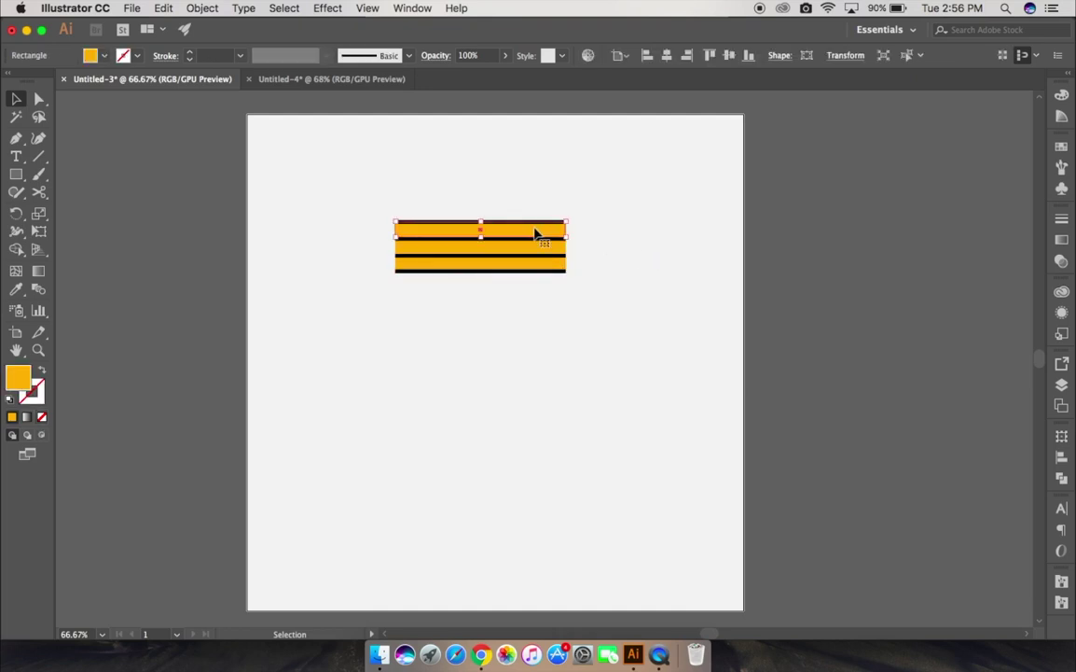
Give the top stripe a white fill at 25% opacity.
click(103, 56)
click(31, 82)
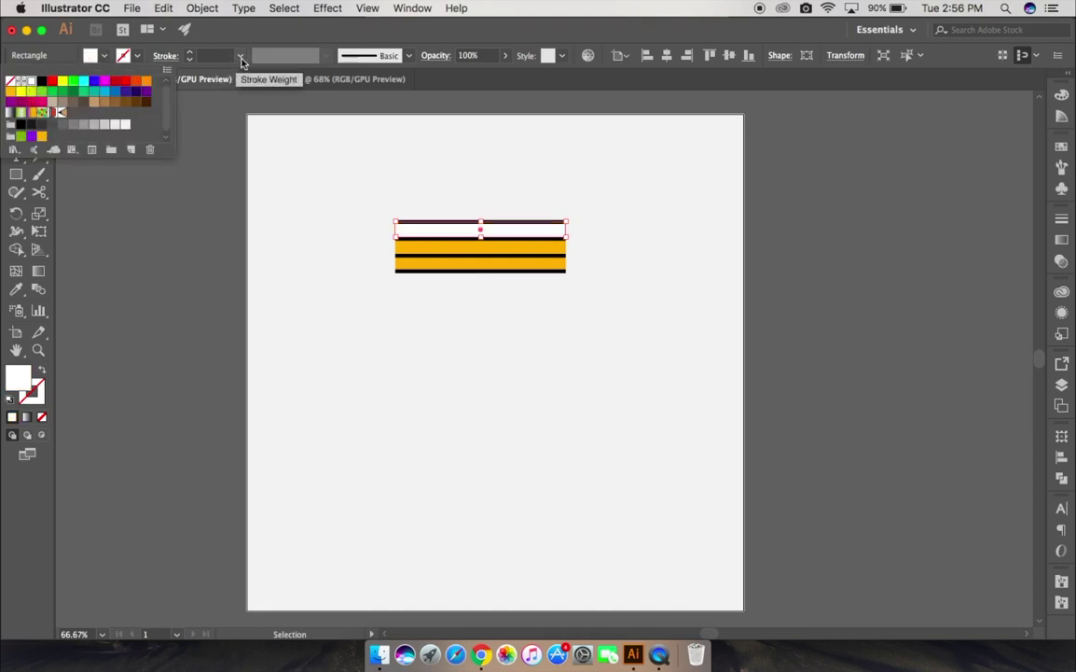
click(468, 57)
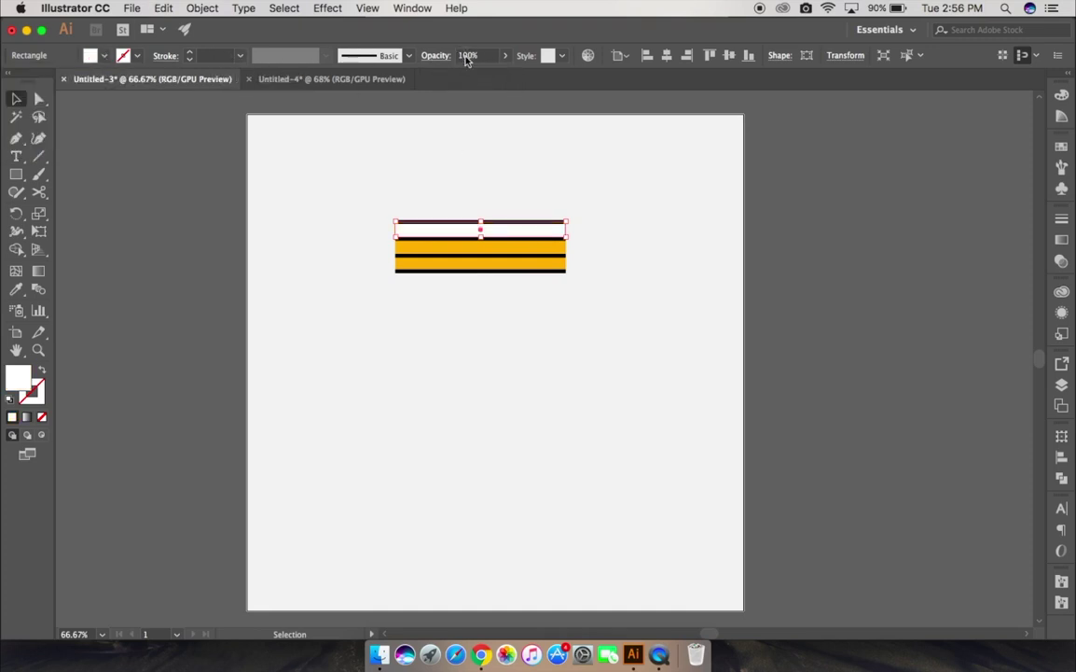
click(466, 56)
text(25)
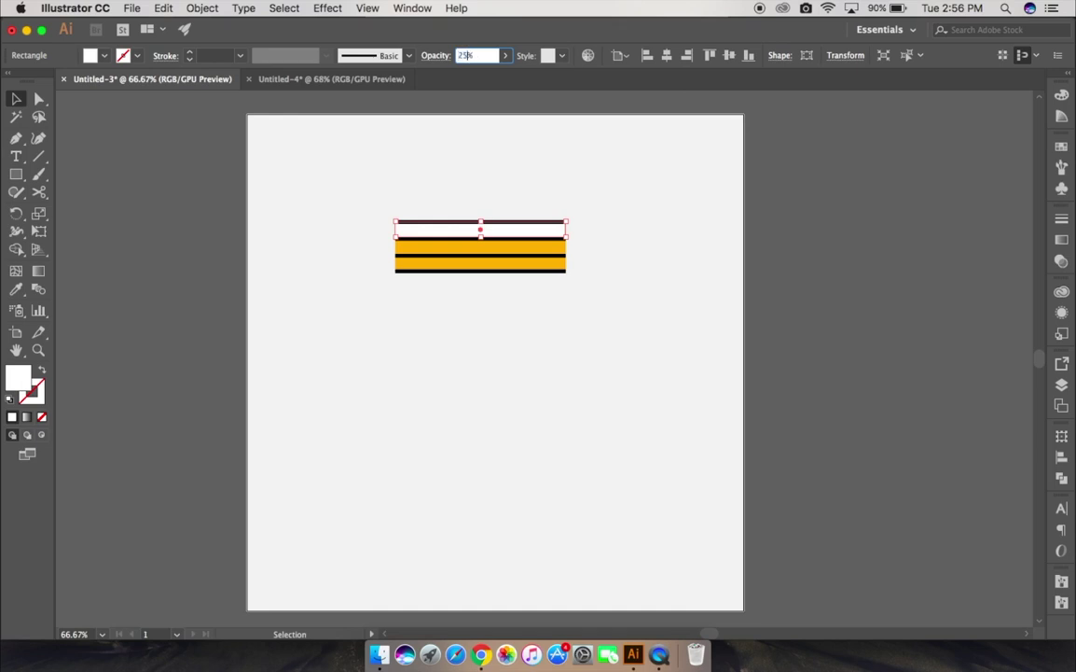
key(Return)
Give the bottom stripe a black fill at 20% opacity.
click(476, 266)
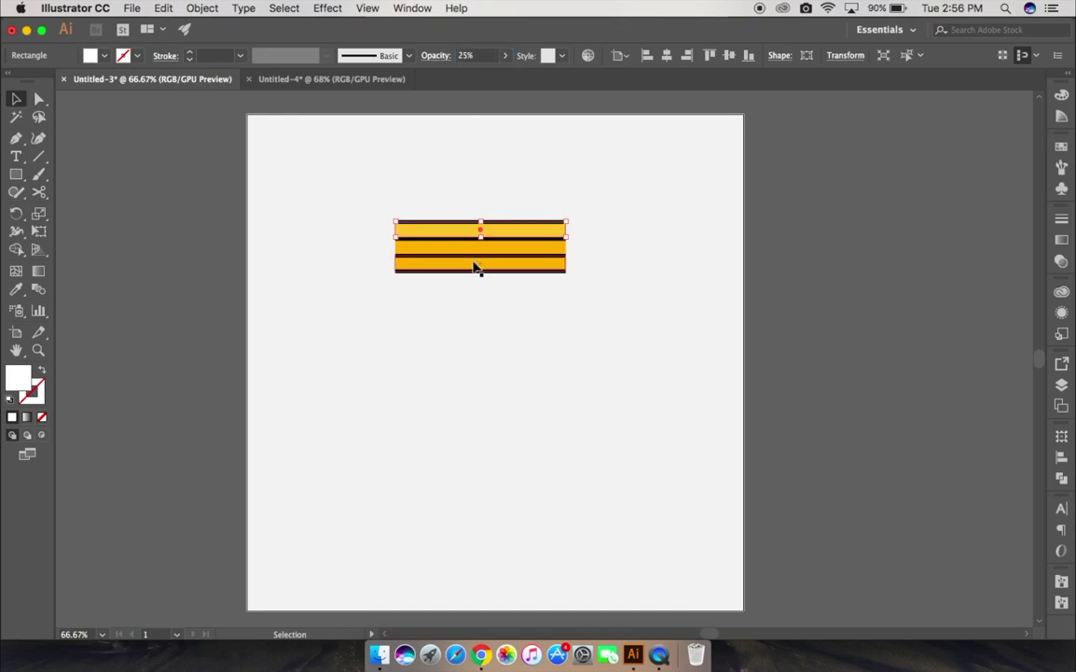
key(a)
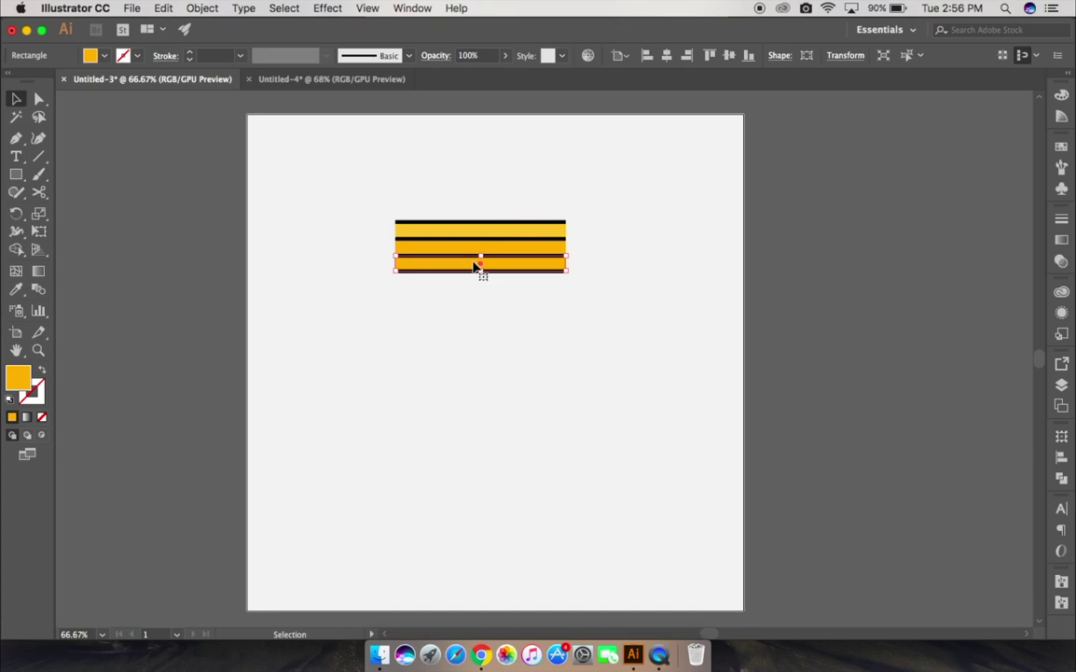
key(v)
click(93, 55)
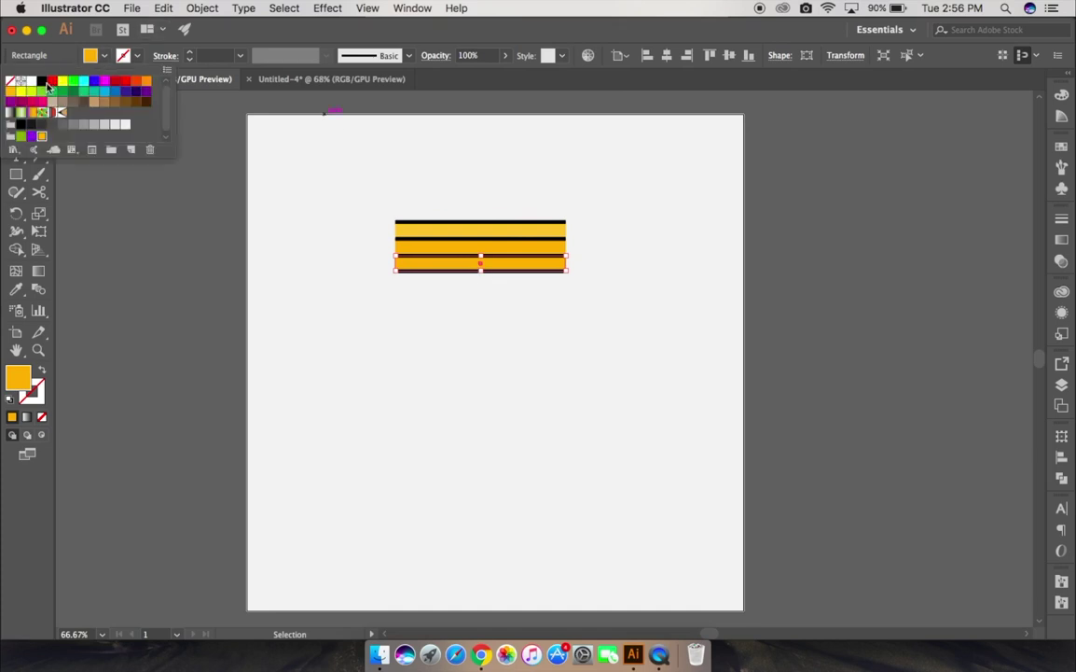
click(41, 82)
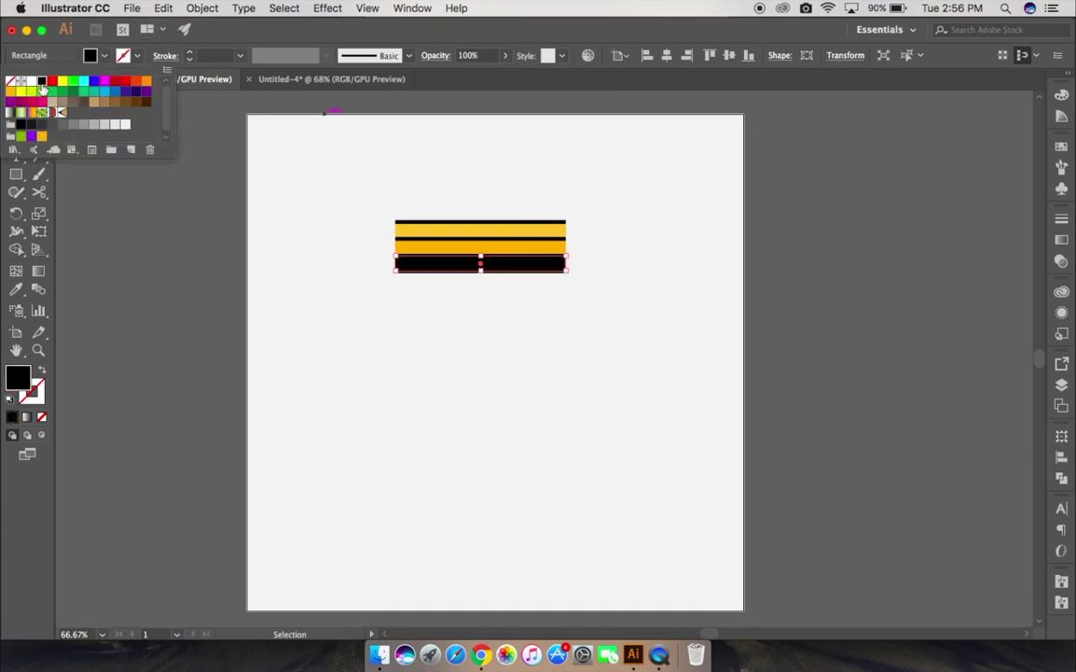
key(Escape)
click(466, 57)
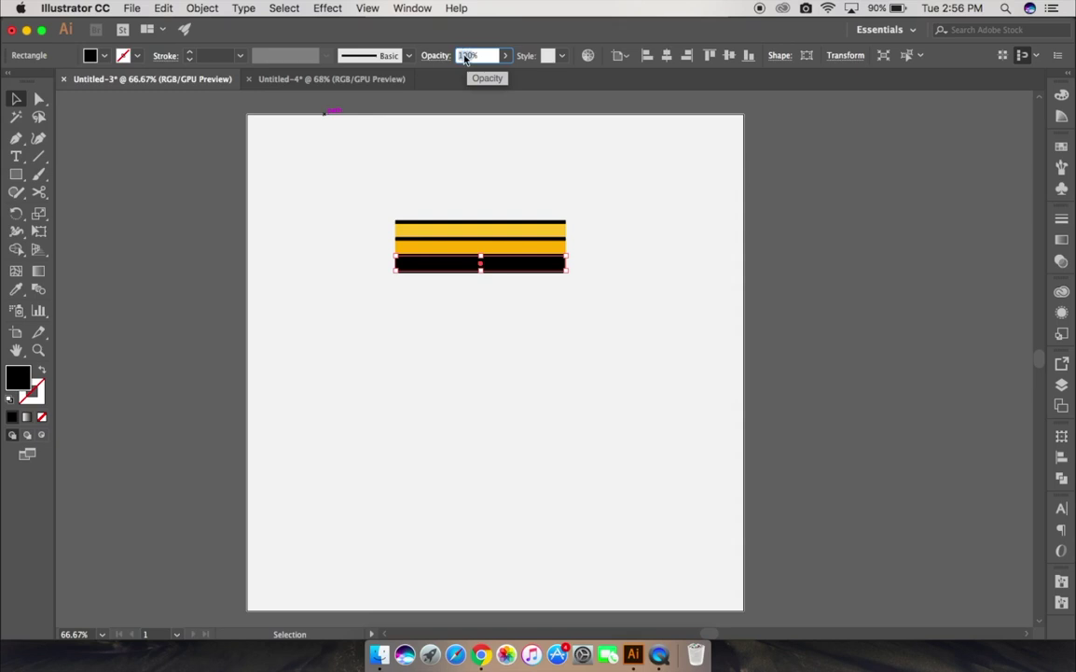
text(20)
key(Return)
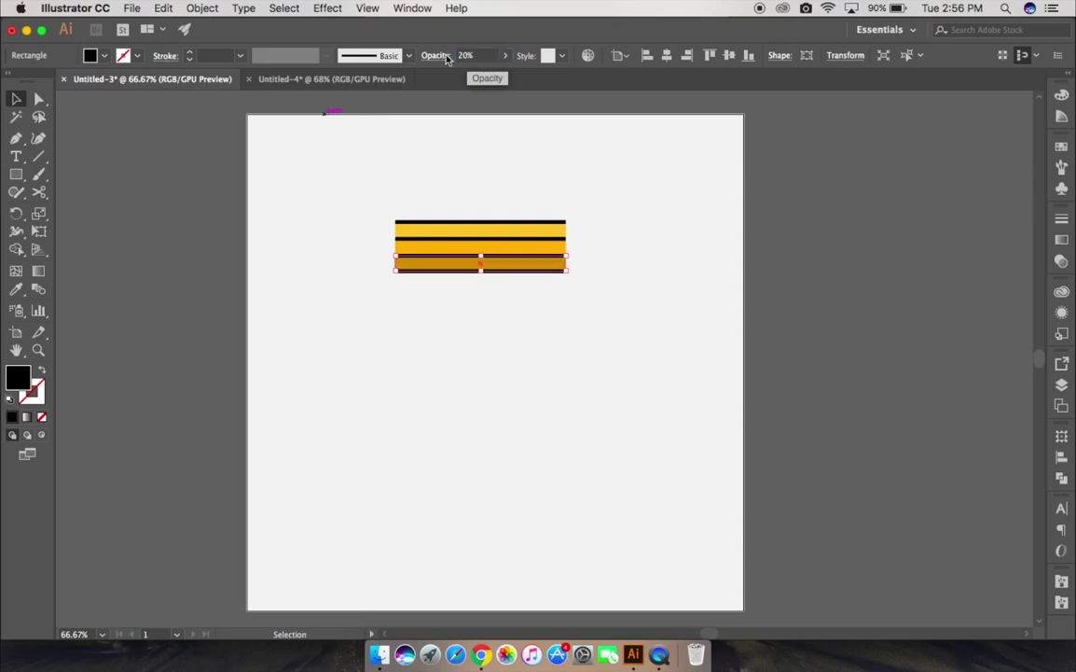
click(364, 252)
click(26, 173)
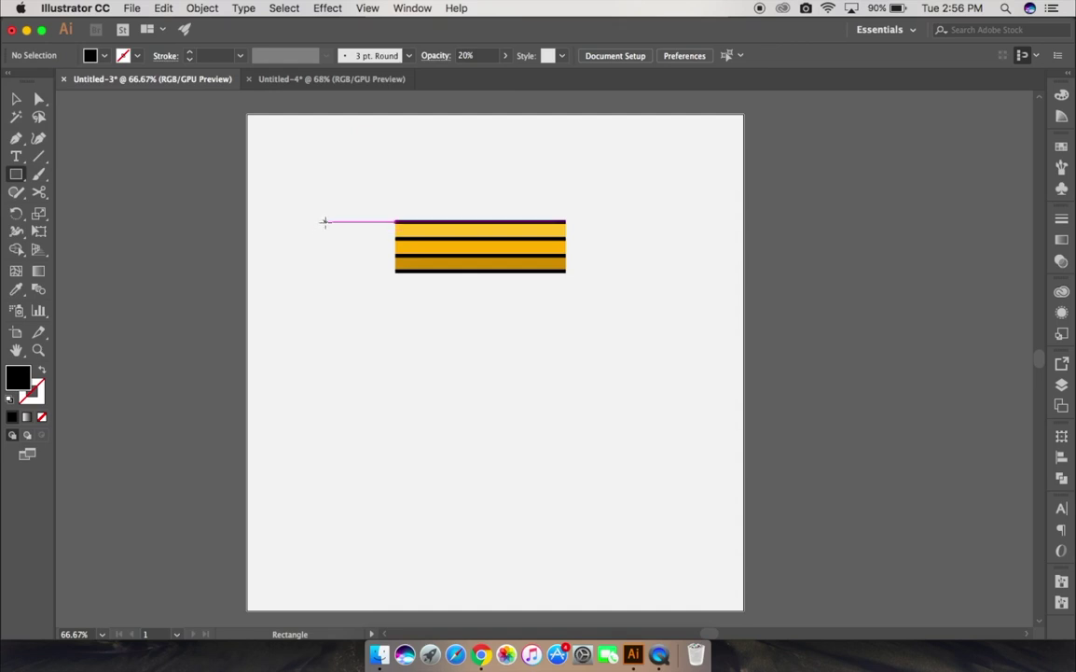
Draw a square left of the stripes with swapped fill/stroke and a 7 pt stroke.
drag(324, 222, 369, 271)
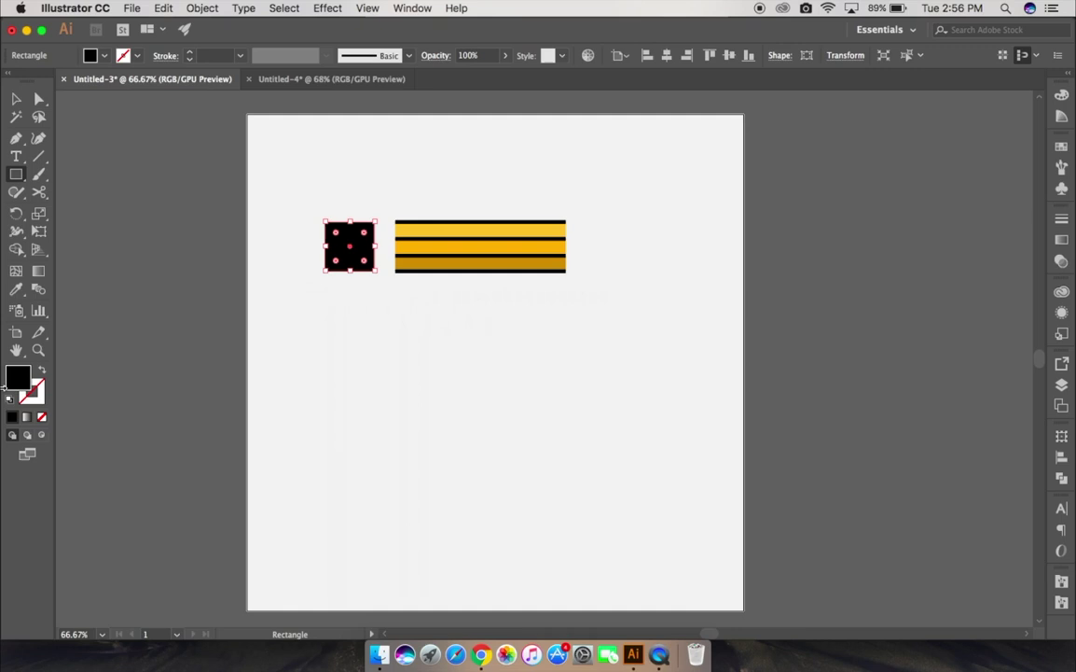
click(42, 370)
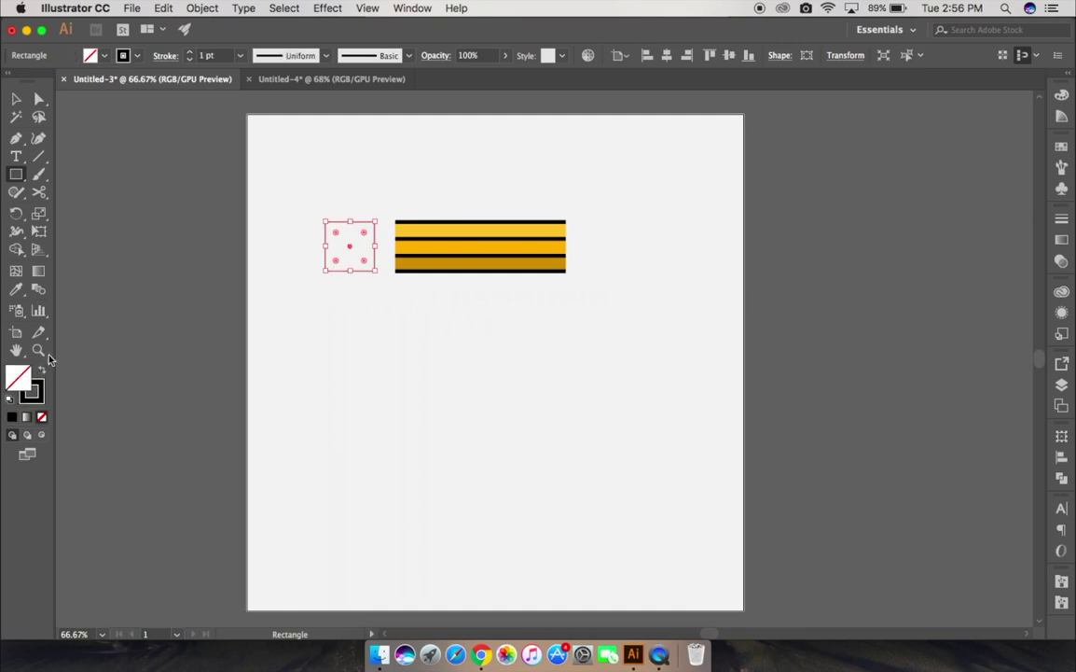
click(240, 55)
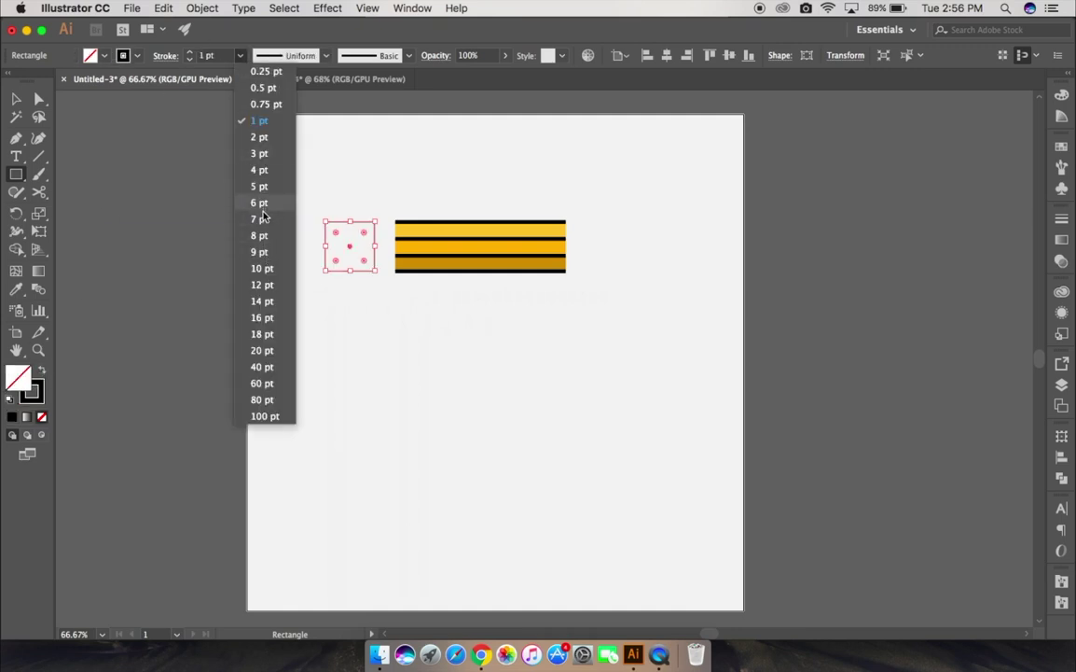
click(260, 218)
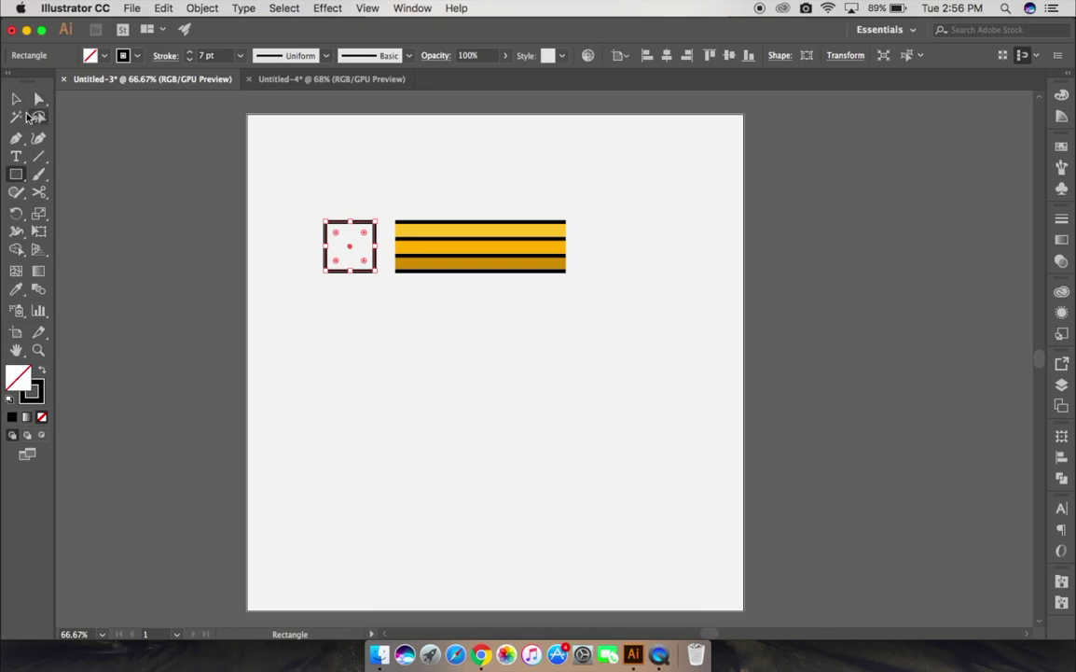
Add a left-edge midpoint and delete the square's left corners, forming a left-pointing triangle.
click(16, 137)
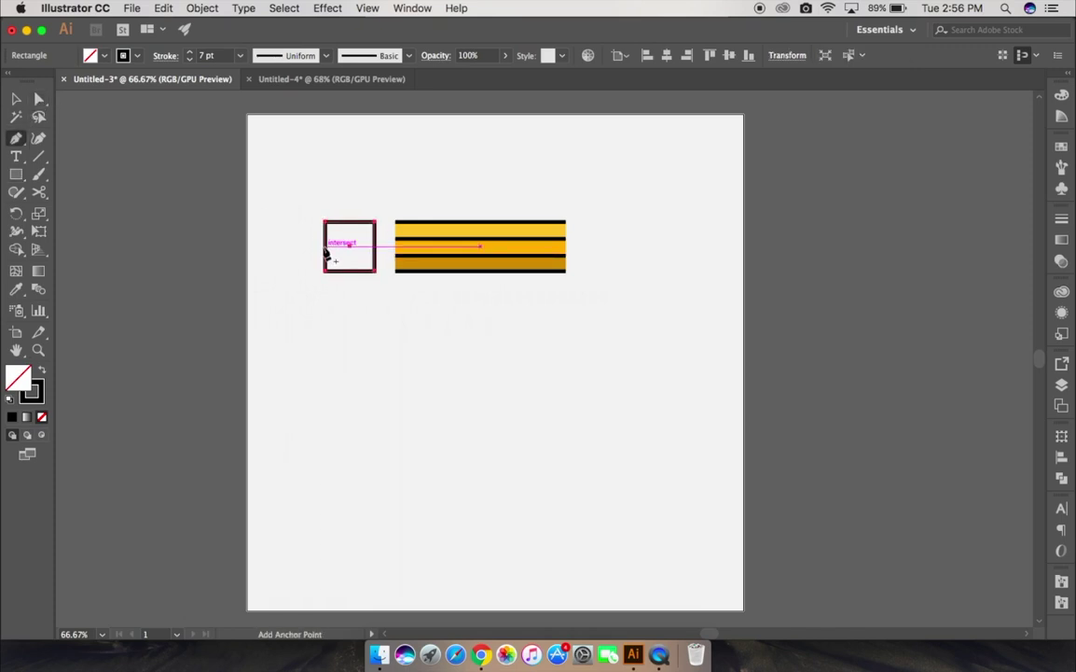
click(324, 244)
click(325, 222)
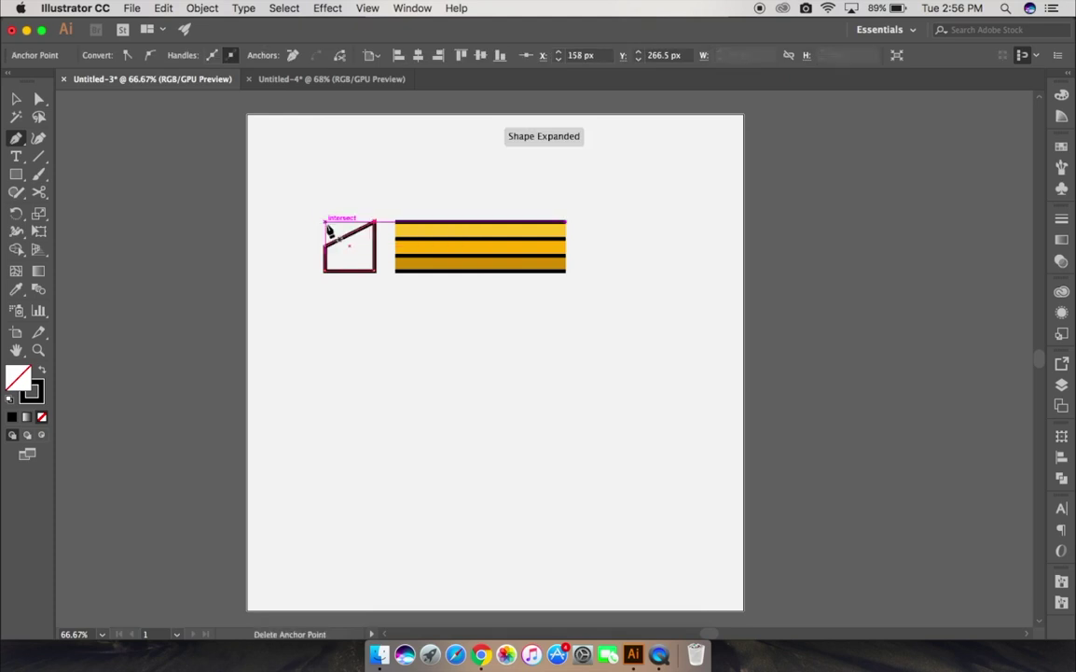
click(325, 272)
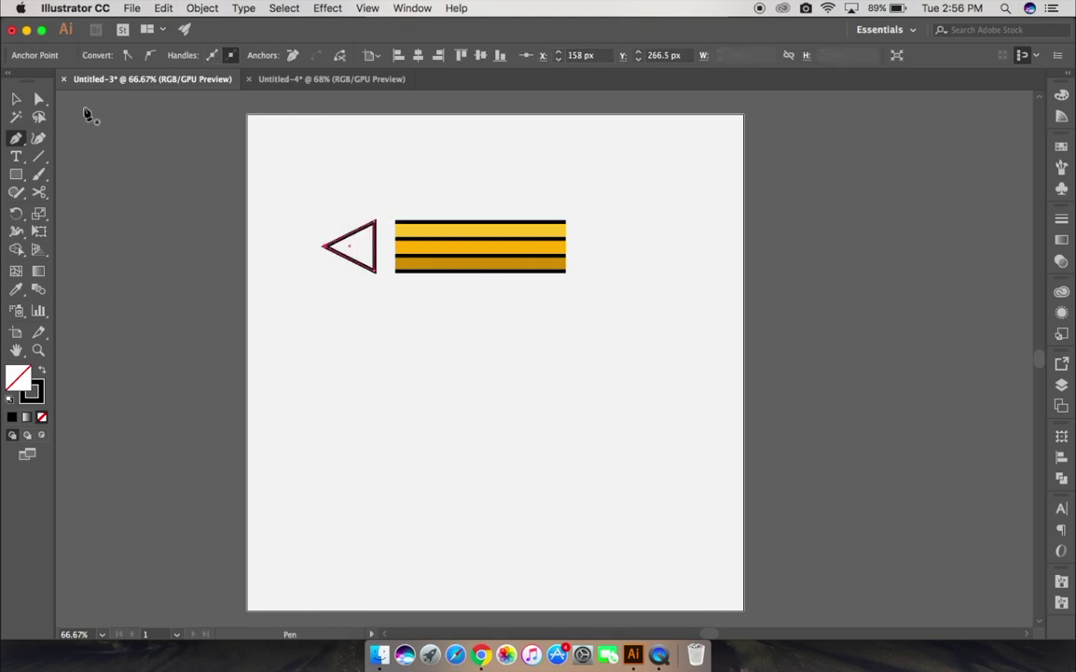
click(15, 98)
click(233, 259)
click(348, 265)
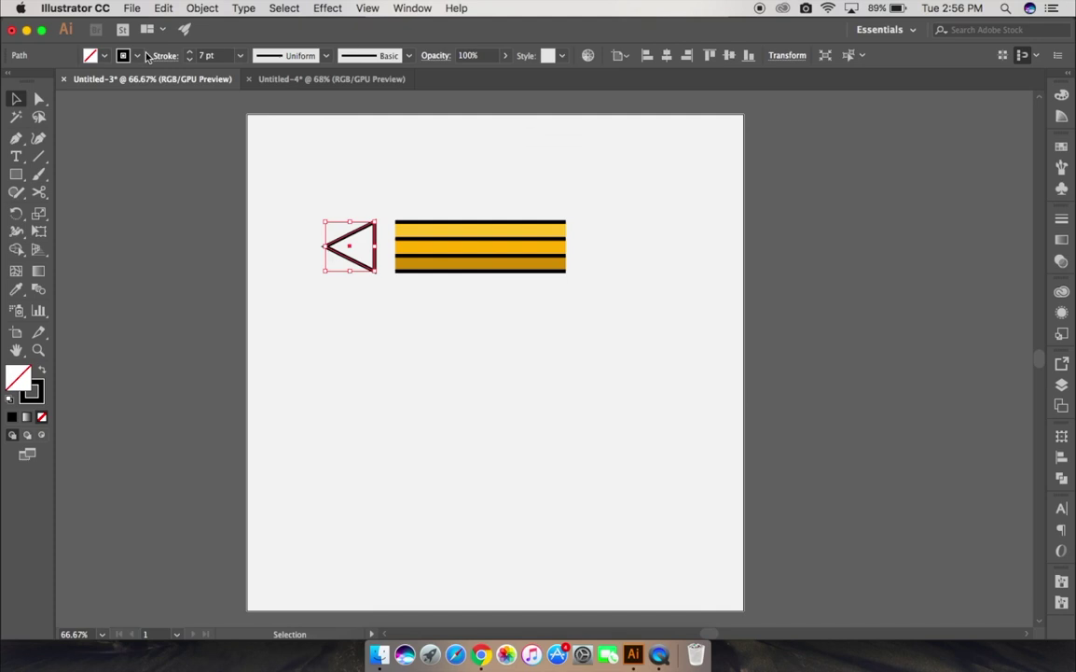
click(164, 58)
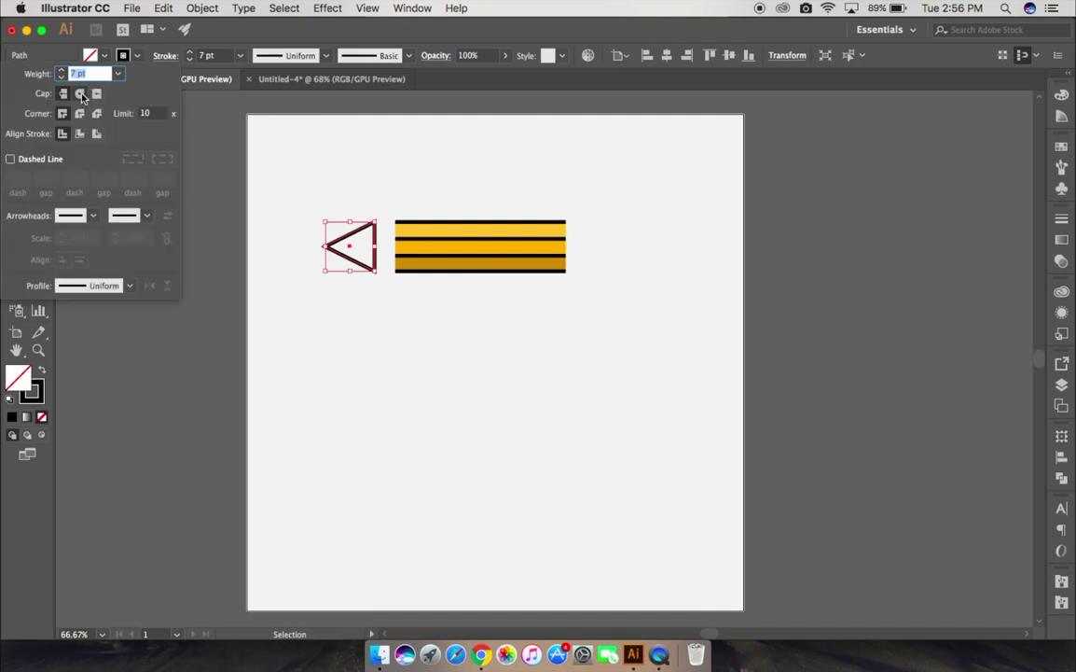
Make a small solid black copy of the triangle and nudge it into the tip.
click(257, 158)
click(278, 190)
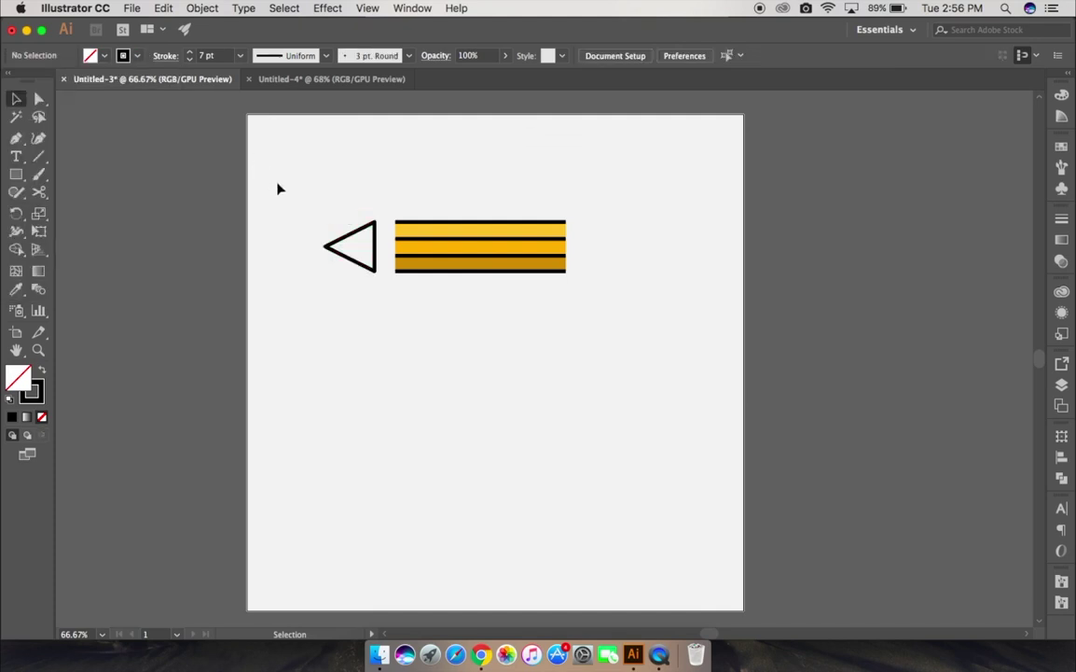
click(338, 240)
key(a)
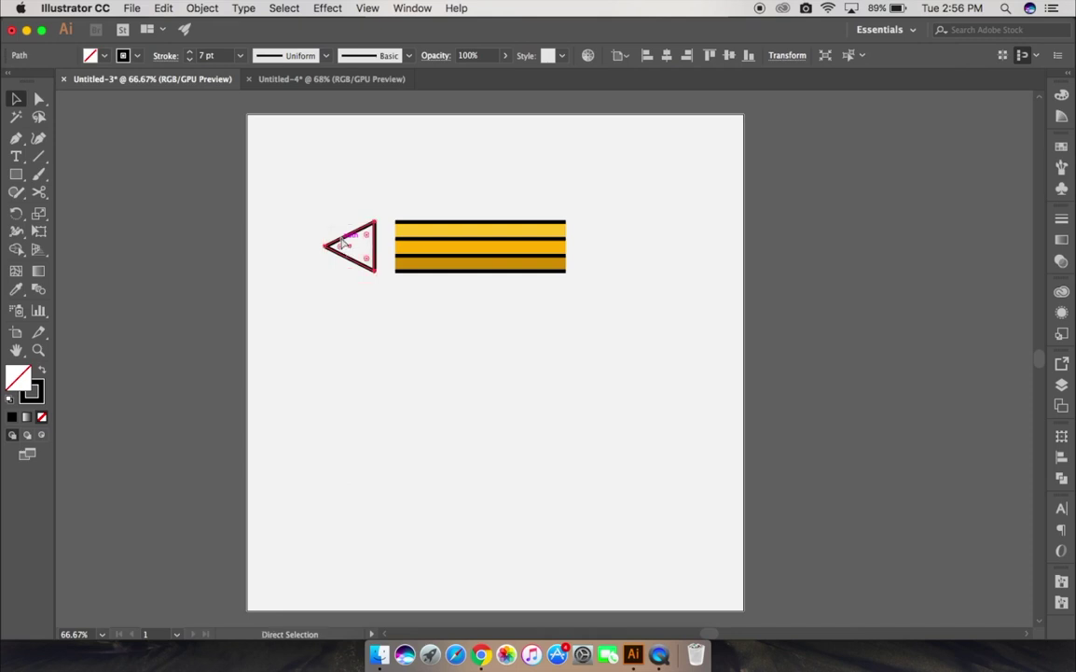
key(v)
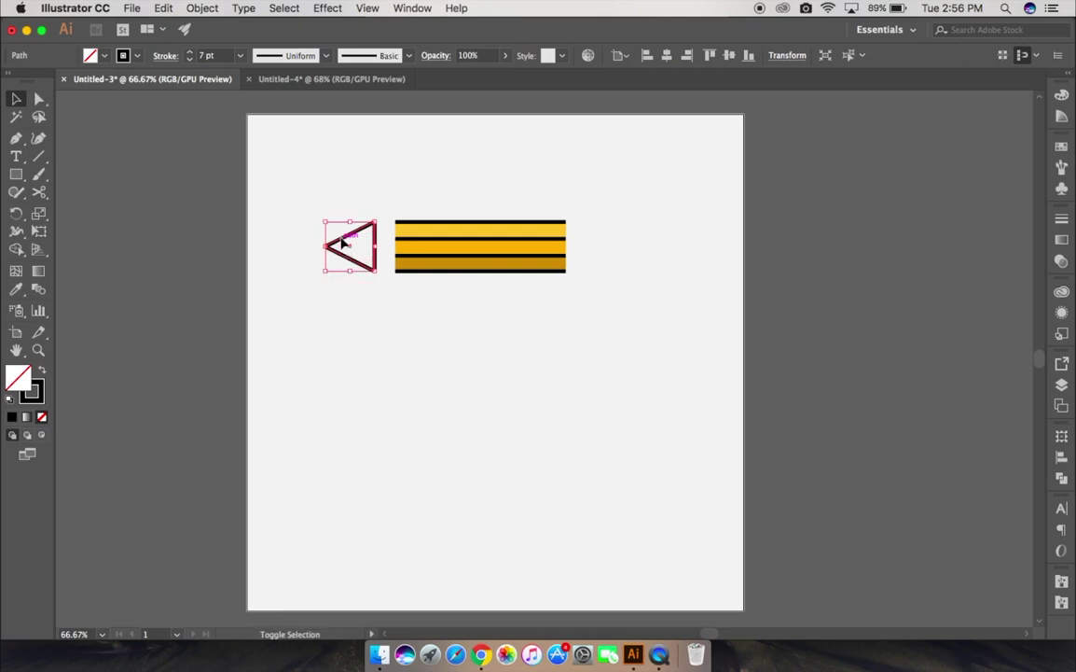
drag(375, 270, 351, 248)
click(46, 373)
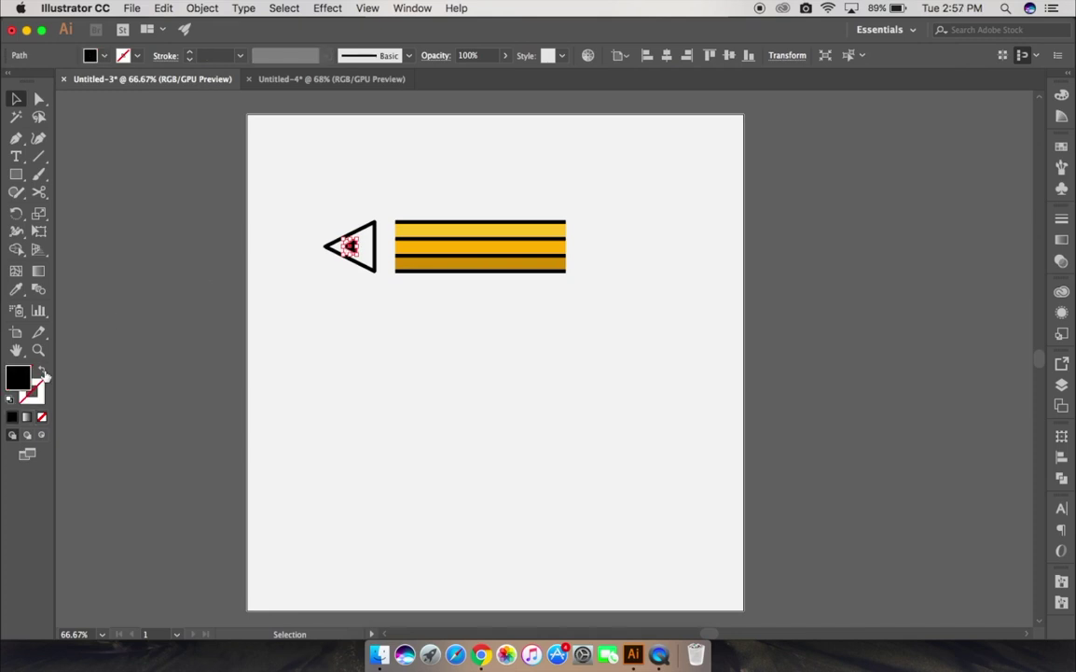
key(shift+Left)
key(shift+Left)
key(shift+Left)
click(171, 430)
Fill the outer pencil-tip triangle with tan.
click(376, 258)
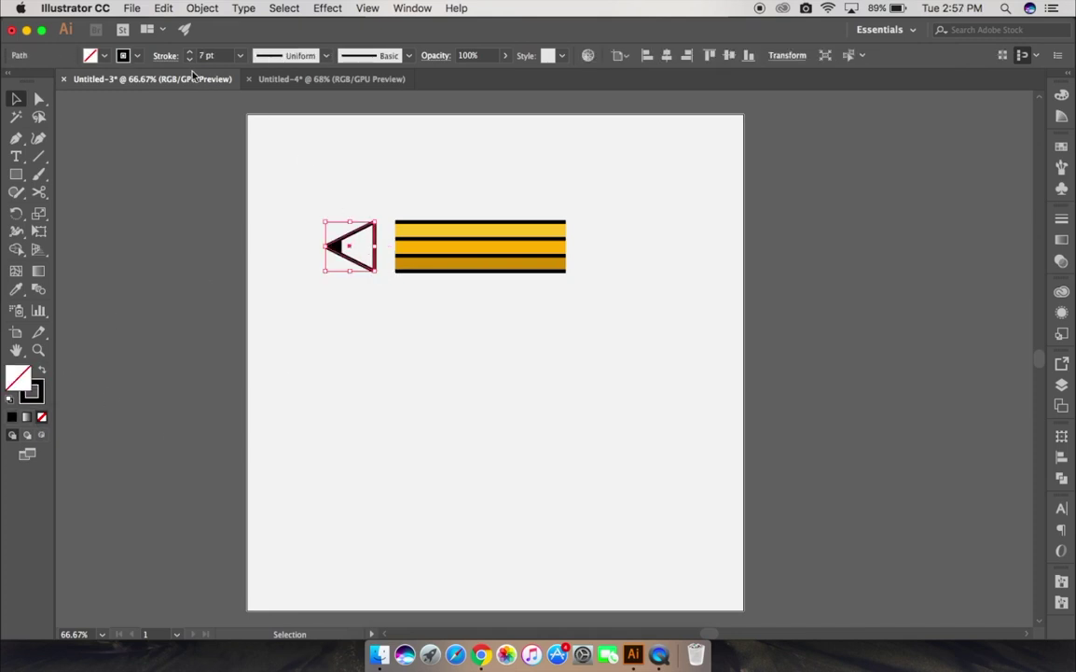
click(119, 55)
click(92, 104)
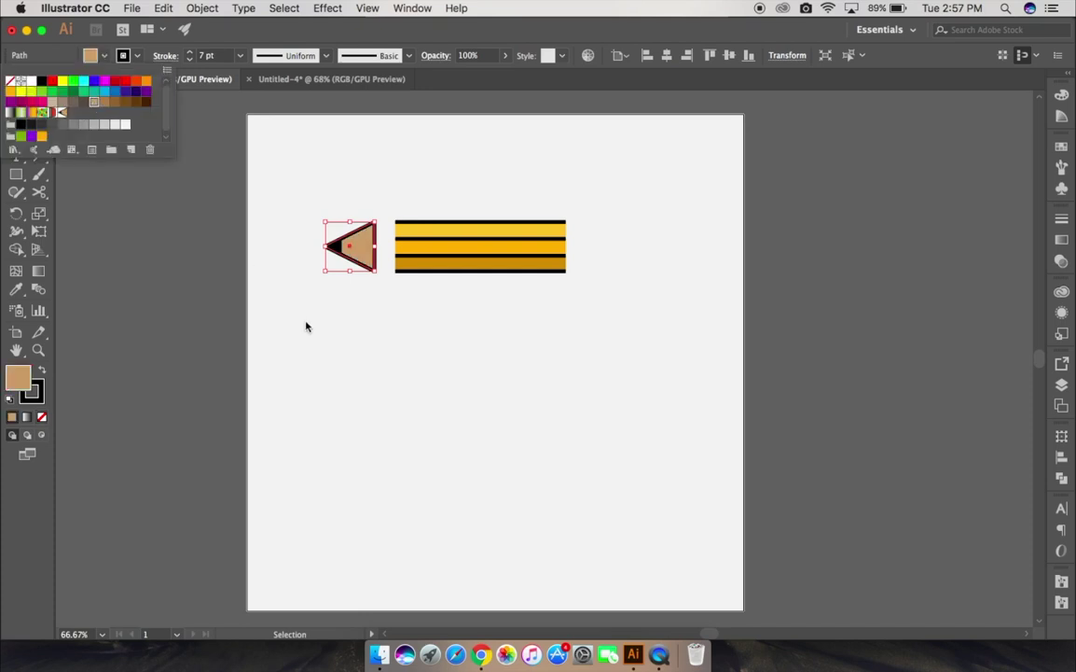
click(382, 366)
click(16, 172)
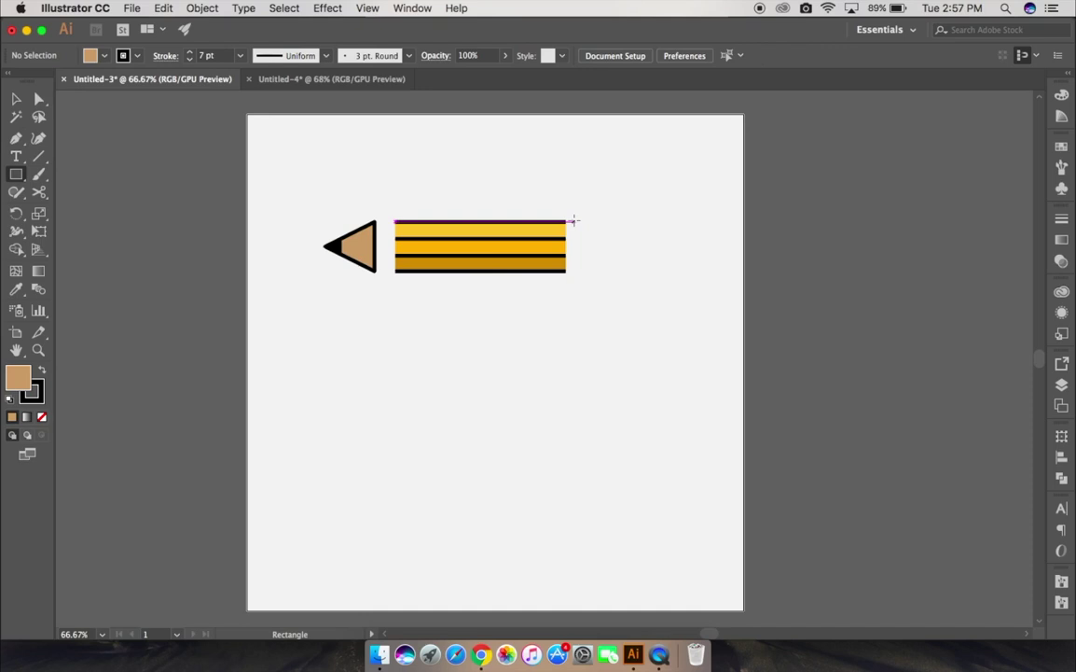
Draw a narrow grey-filled band rectangle at the pencil body's right end.
drag(574, 221, 588, 271)
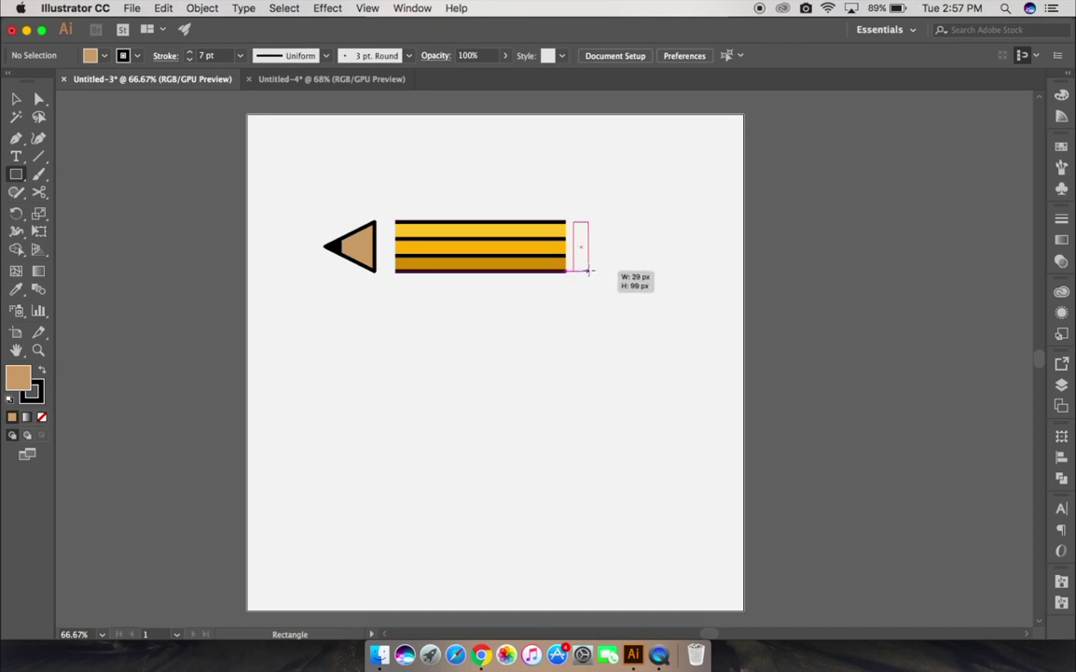
drag(589, 271, 589, 271)
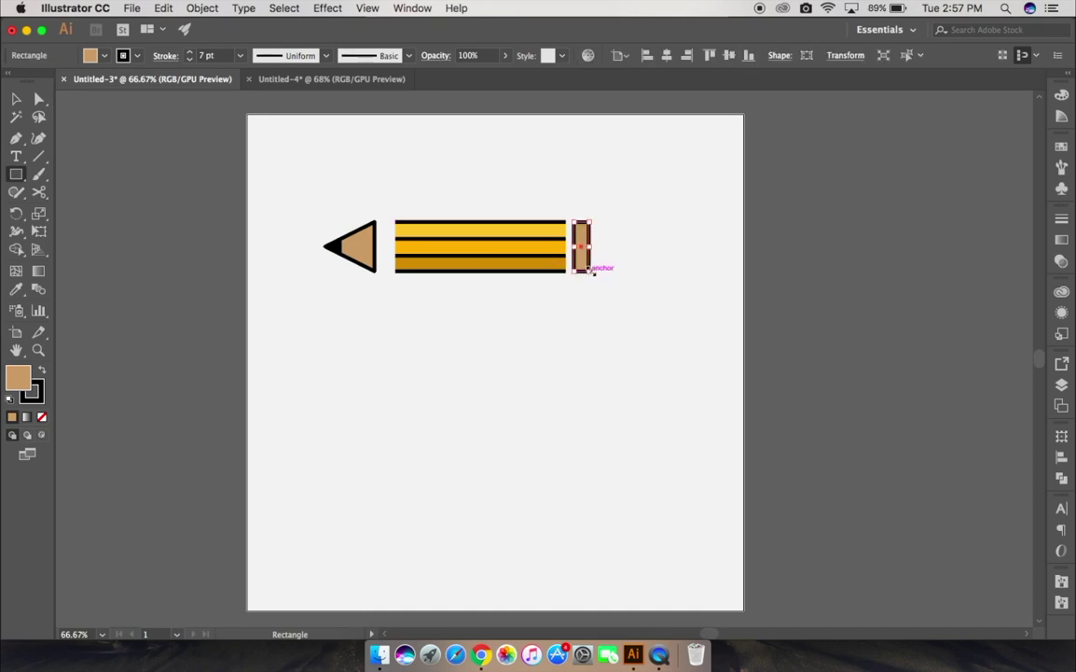
click(121, 56)
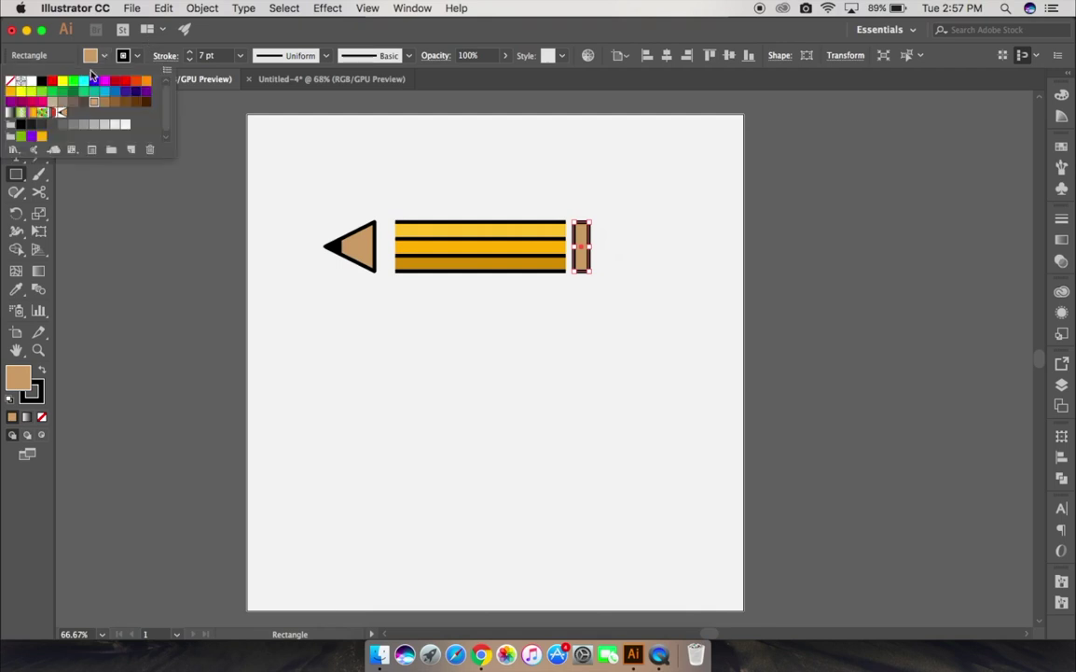
click(85, 125)
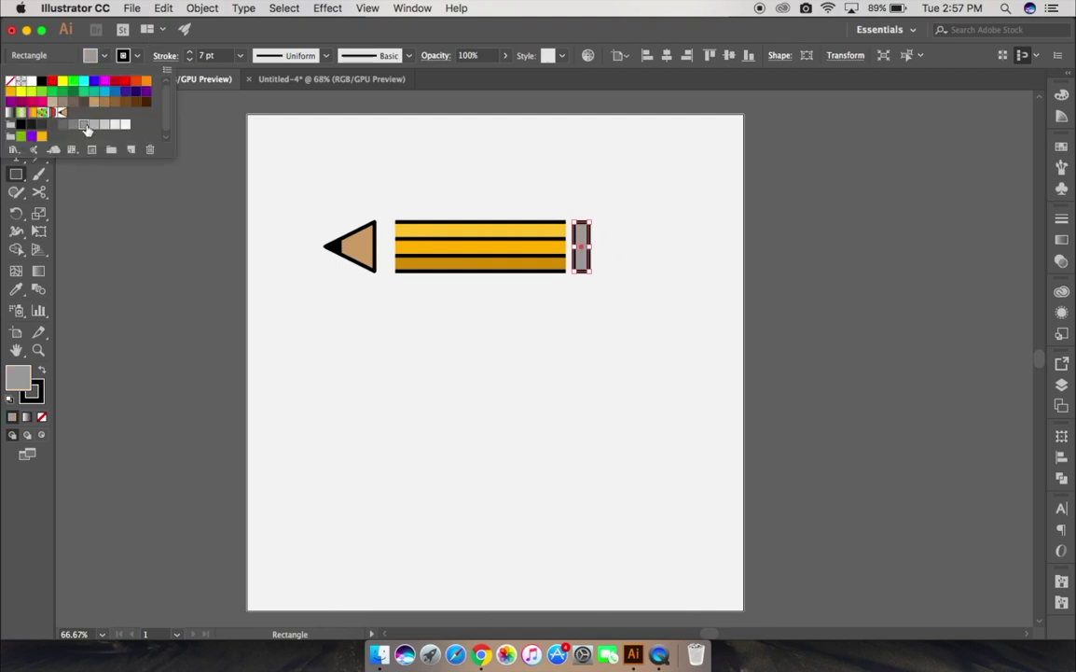
click(133, 274)
Draw a second small rectangle just right of the grey band.
click(132, 274)
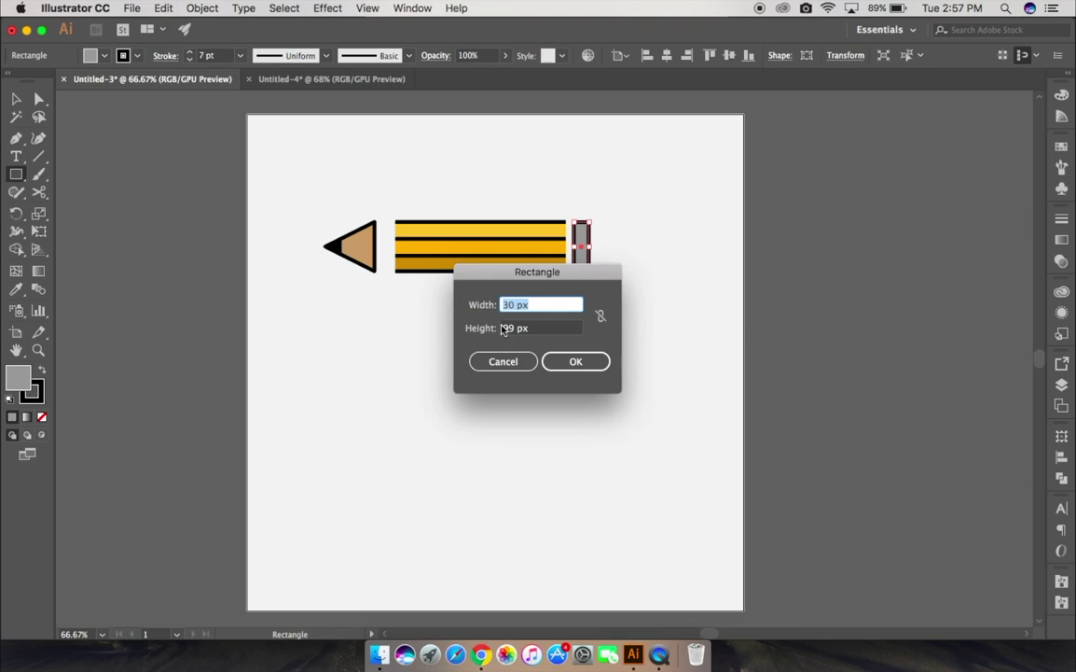
click(515, 361)
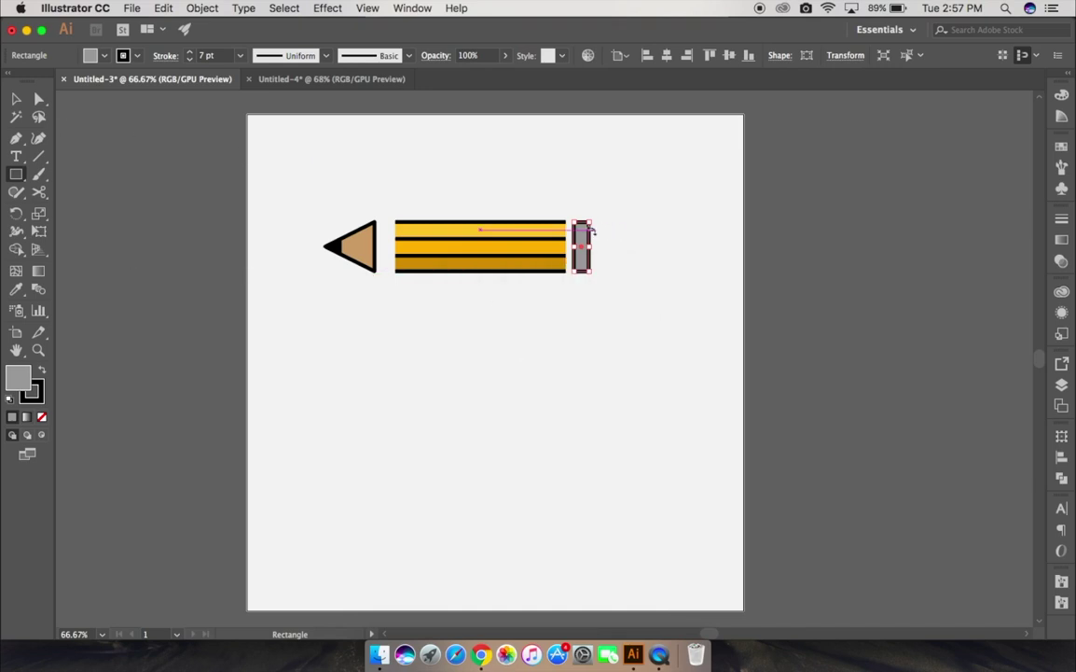
drag(633, 228, 609, 273)
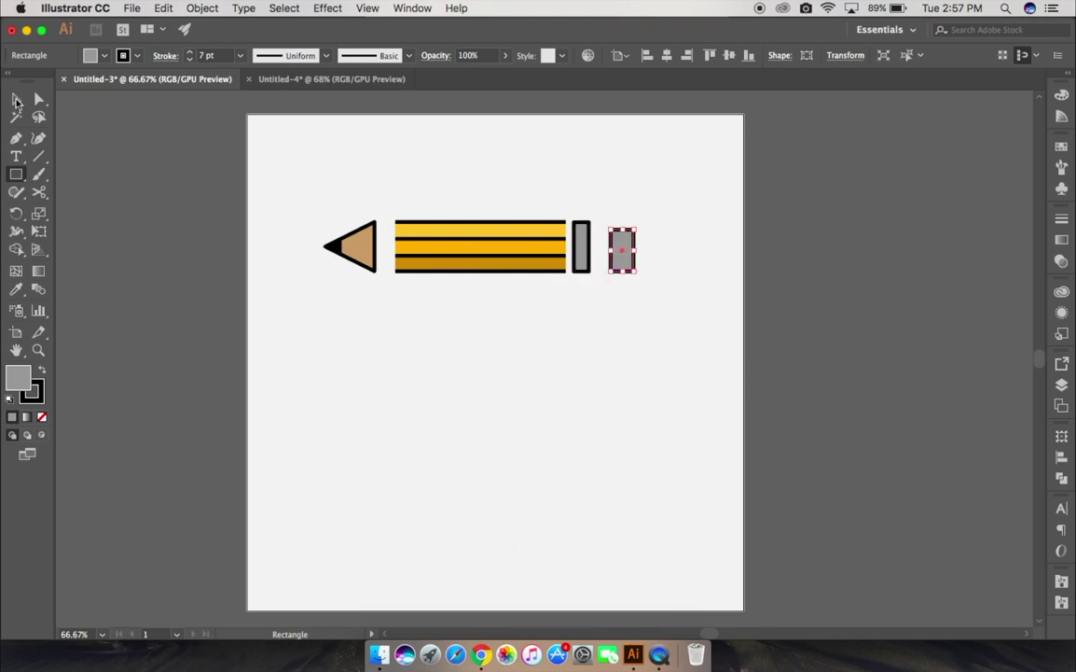
Fill the small rectangle with red, hex ff553e, via the Color Picker.
click(15, 100)
click(105, 56)
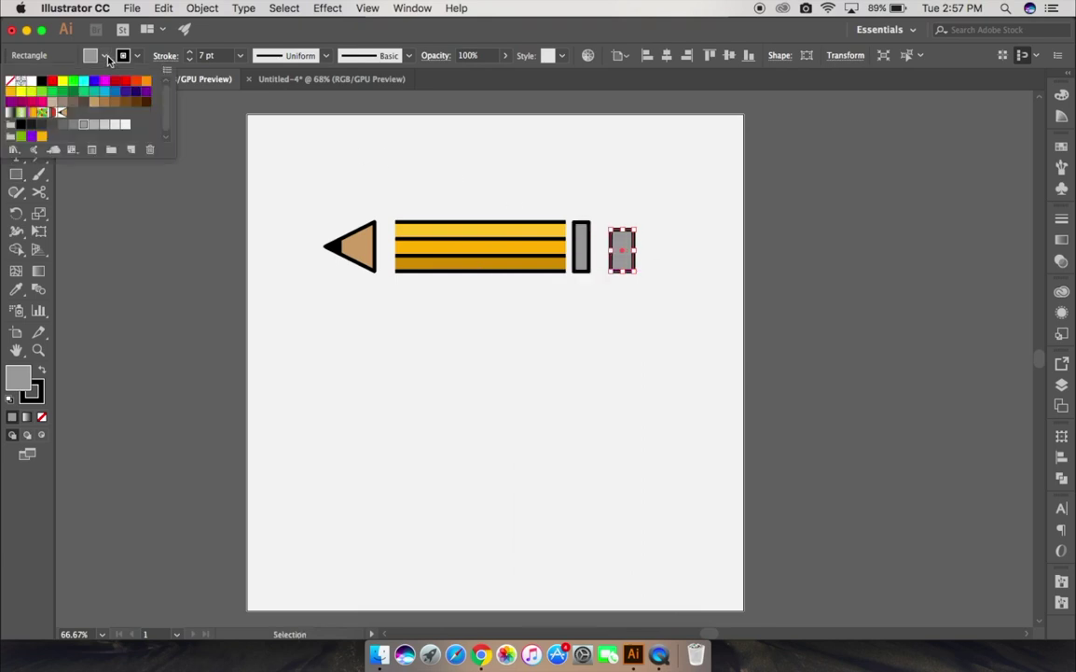
click(42, 102)
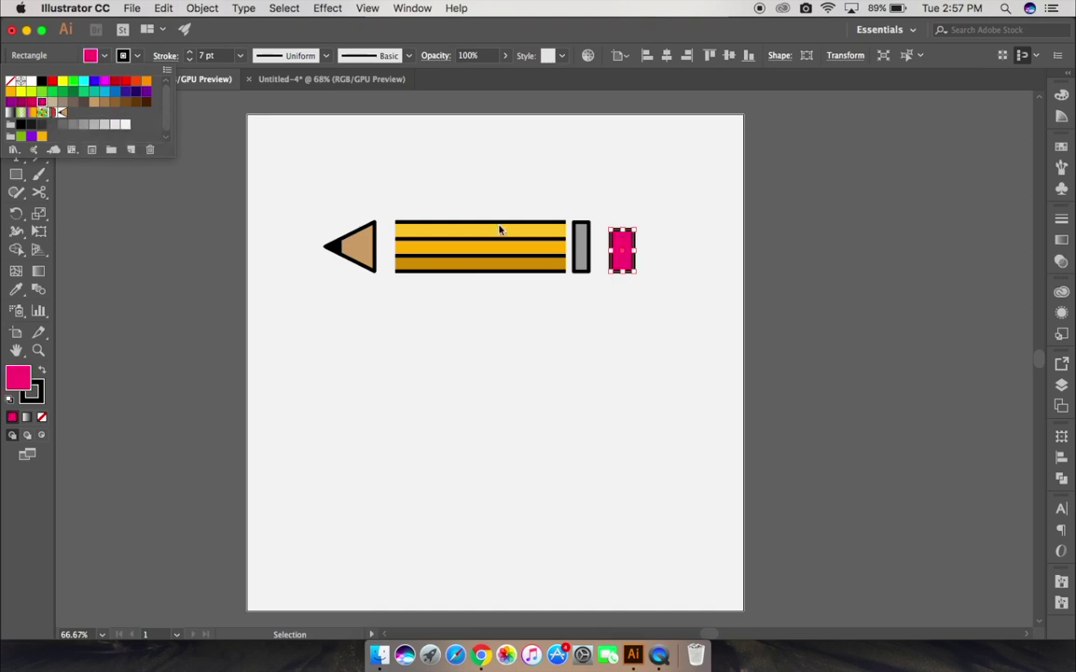
click(16, 380)
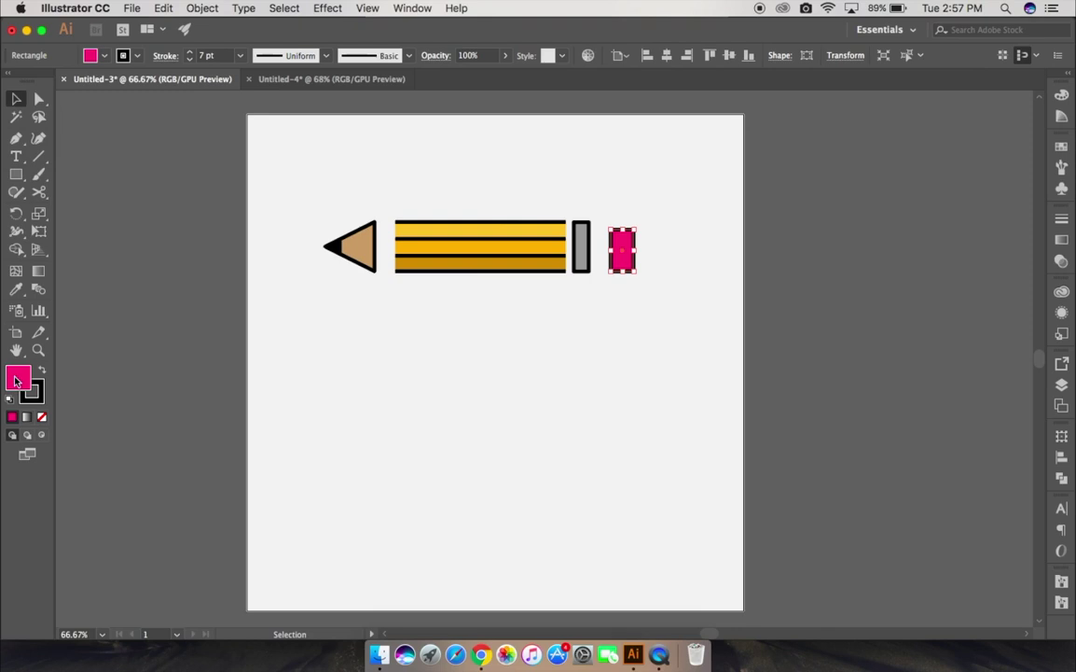
double_click(15, 380)
text(ff553e)
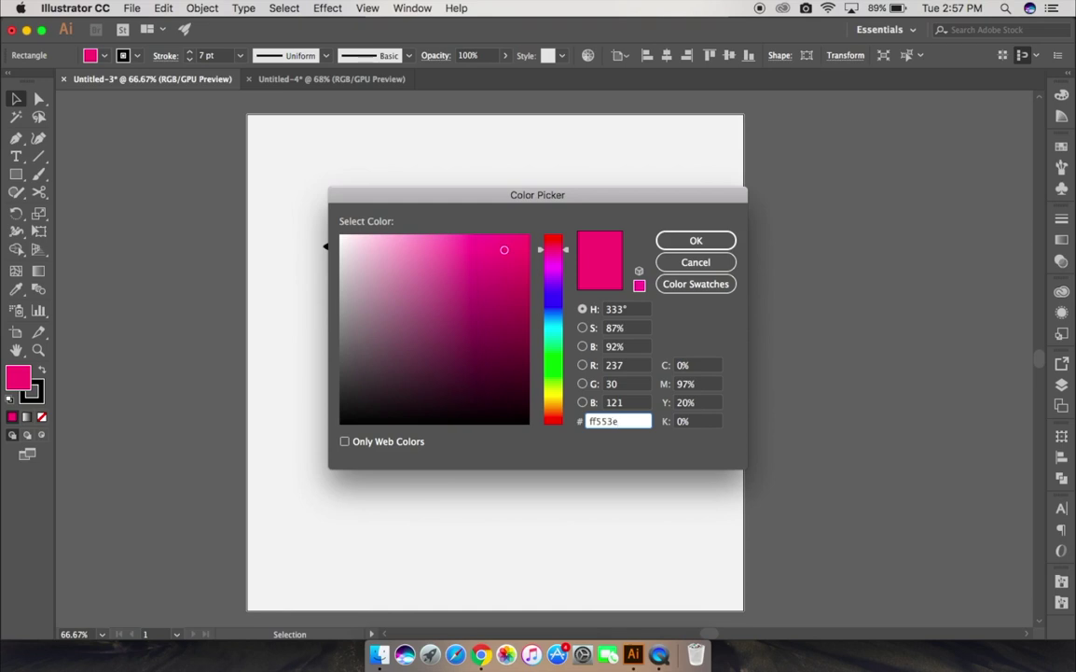
key(Return)
click(416, 434)
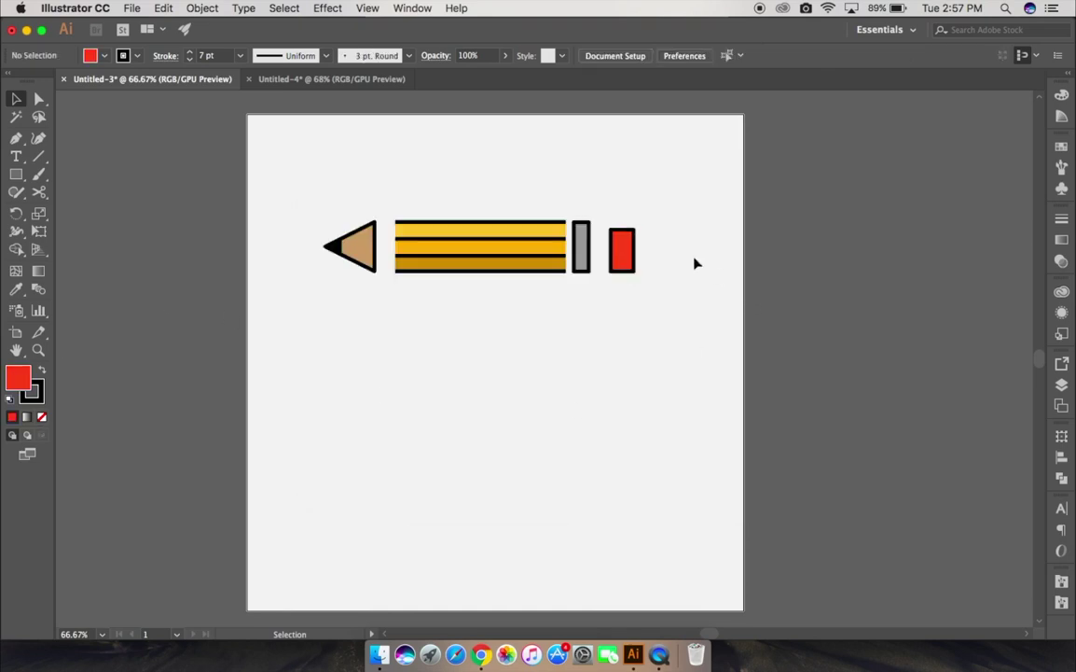
Move the red eraser left against the grey band and make it narrower.
drag(637, 245, 617, 244)
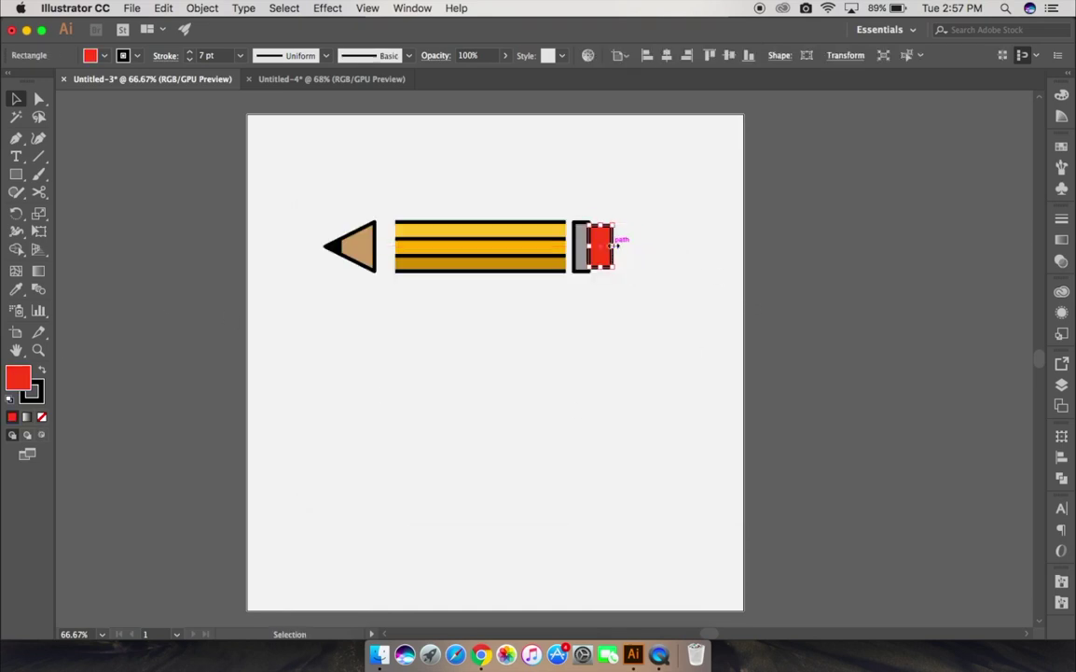
click(675, 311)
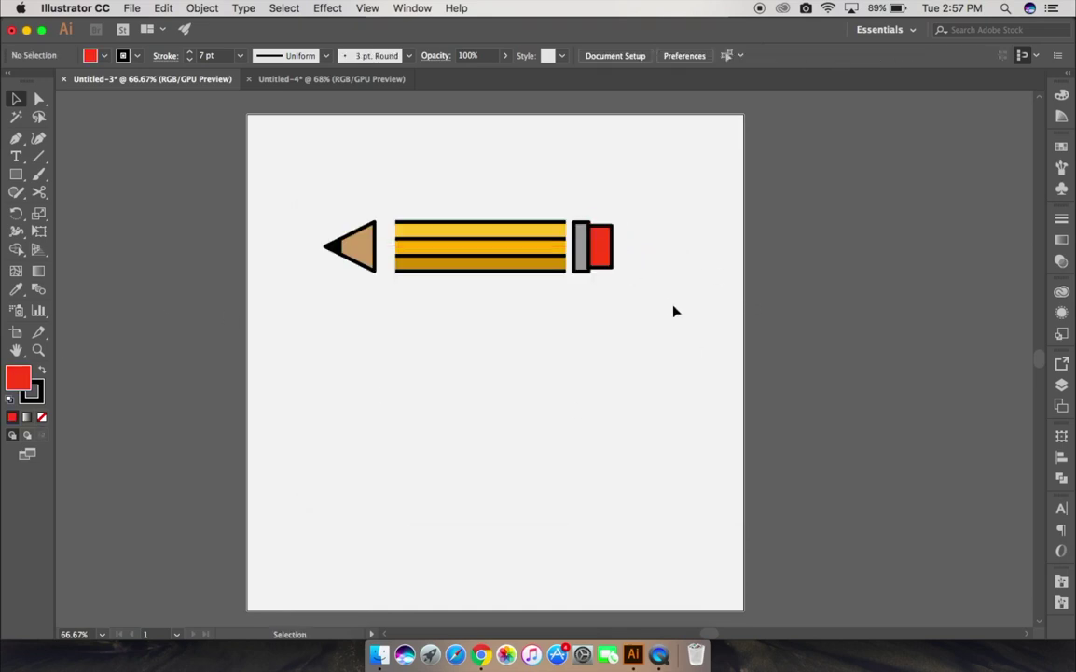
click(609, 261)
key(a)
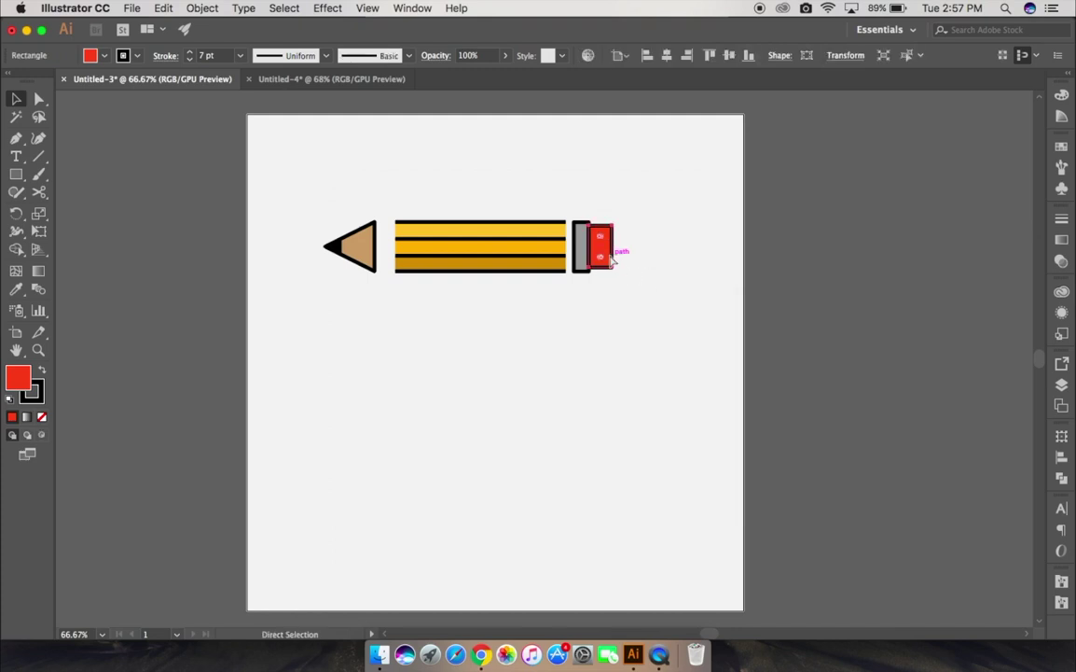
key(super+equal)
key(super+equal)
key(v)
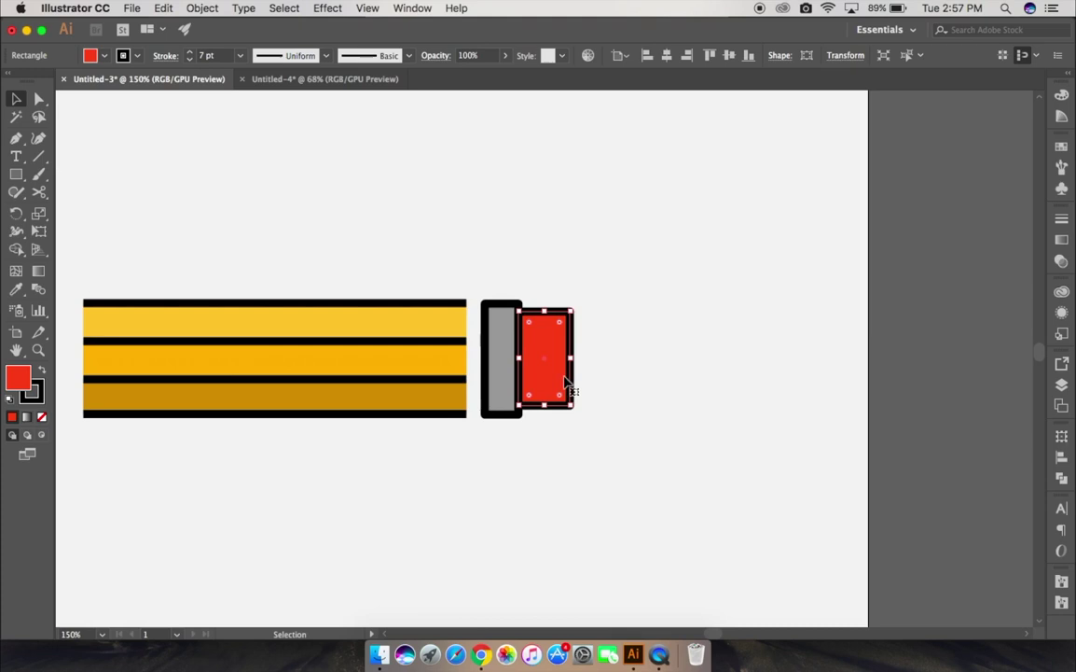
drag(573, 358, 563, 357)
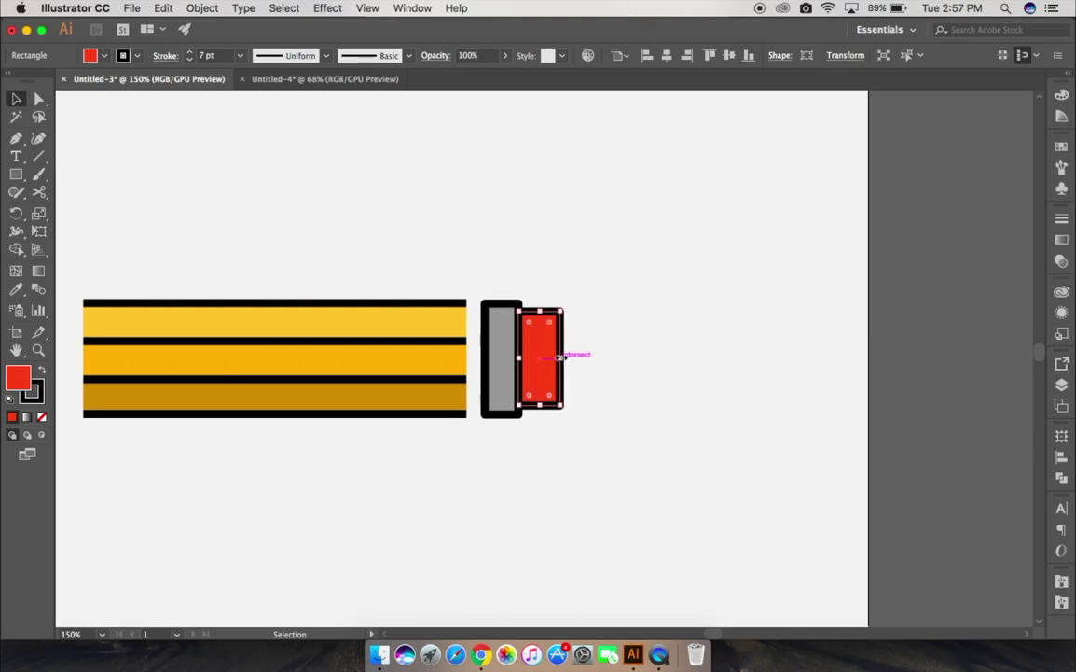
Round the eraser's top-right and bottom-right corners with the live-corner widget.
click(38, 99)
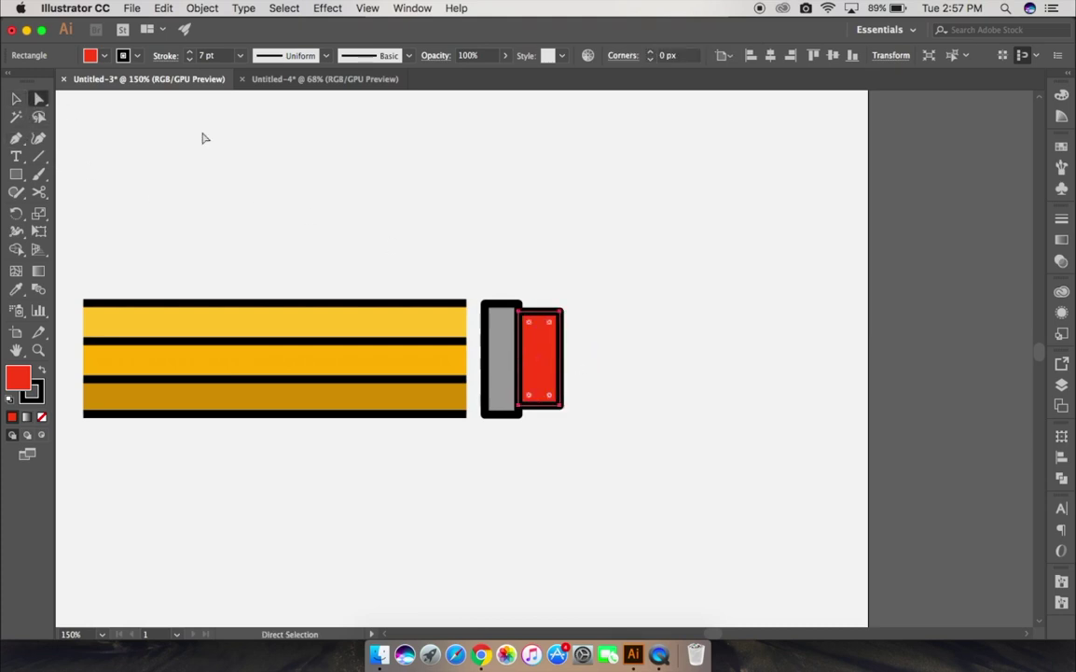
click(562, 311)
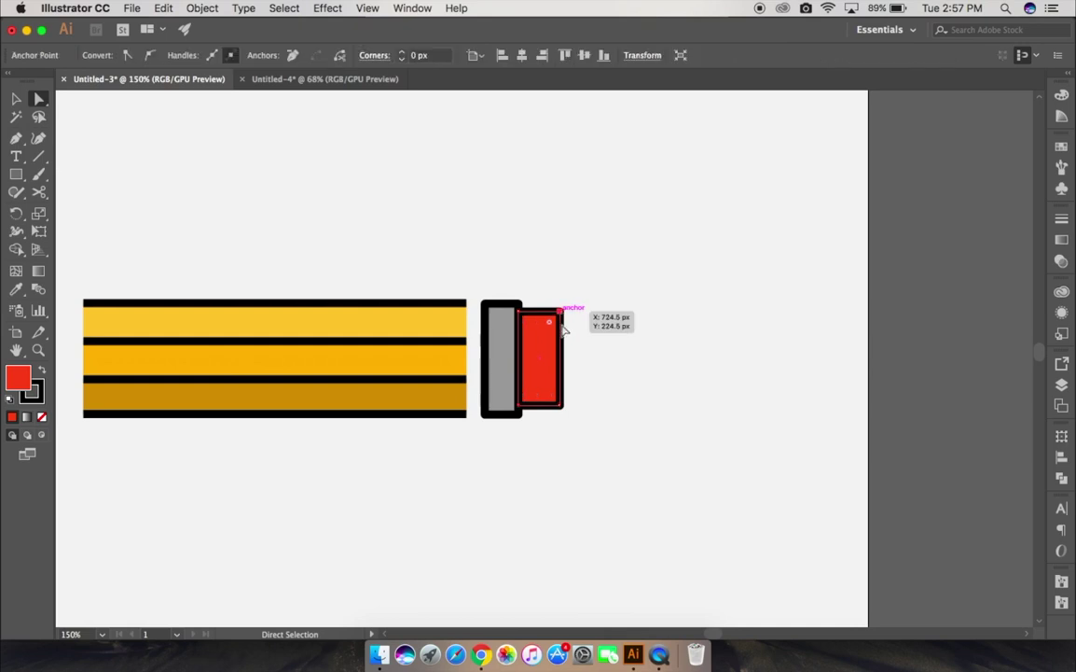
shift+click(560, 406)
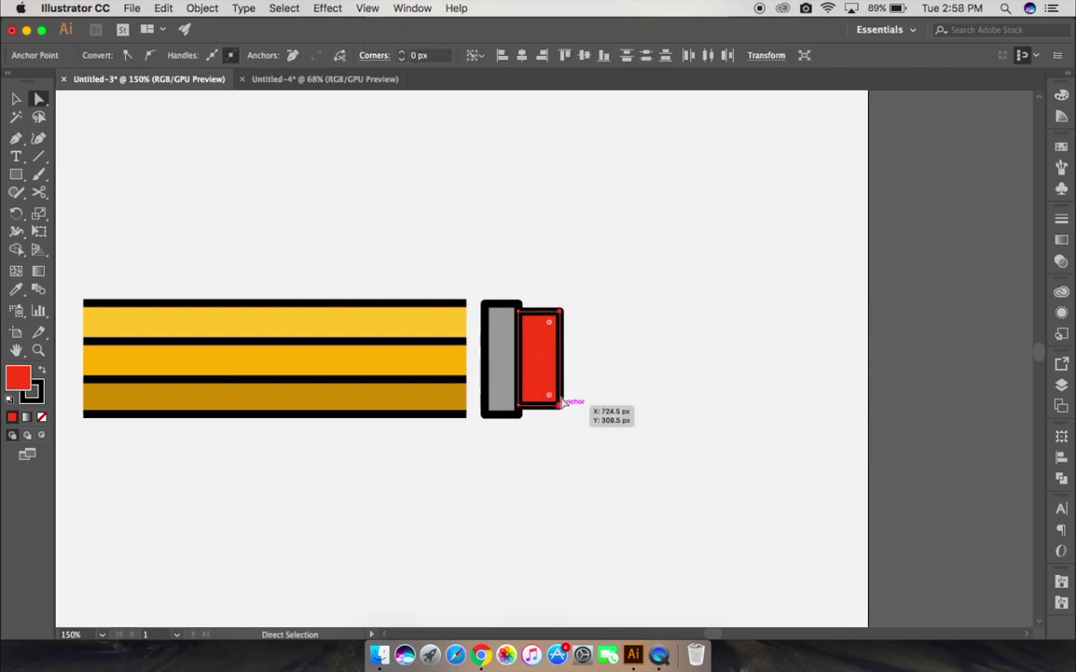
drag(551, 323, 546, 332)
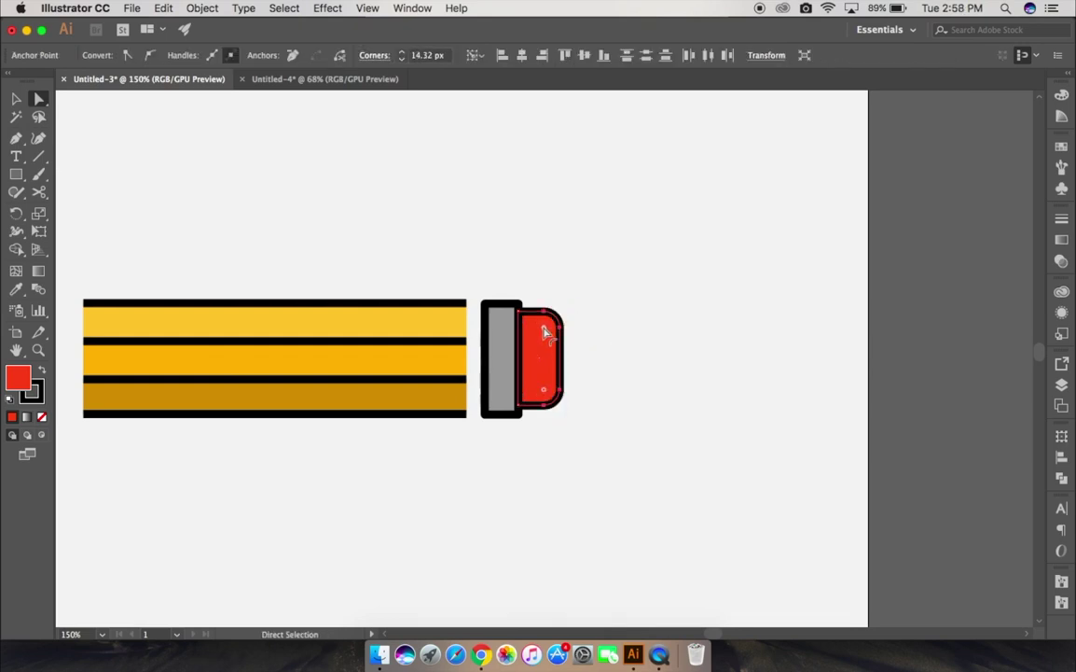
Align the grey band and red eraser relative to the selection, then zoom out to the whole pencil.
click(14, 100)
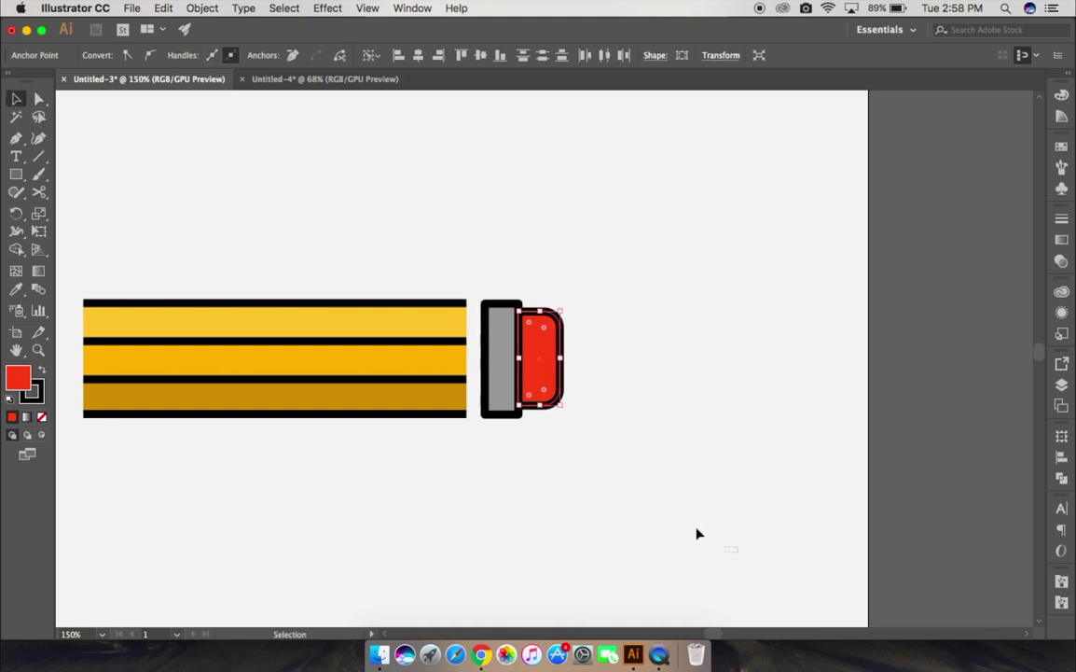
shift+click(495, 308)
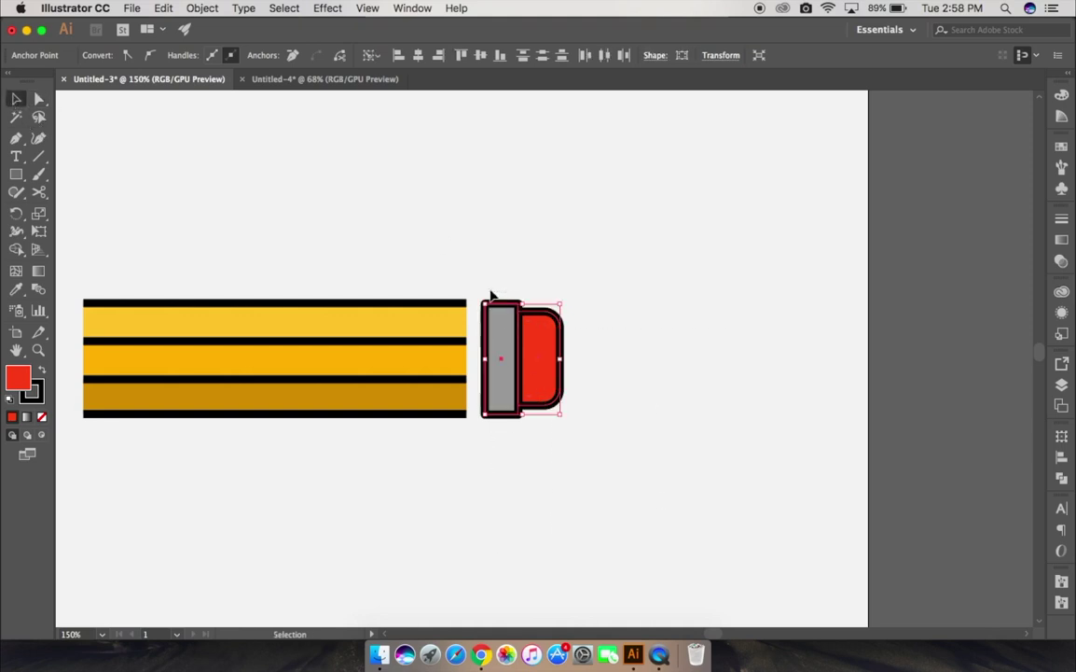
click(1069, 457)
click(1021, 556)
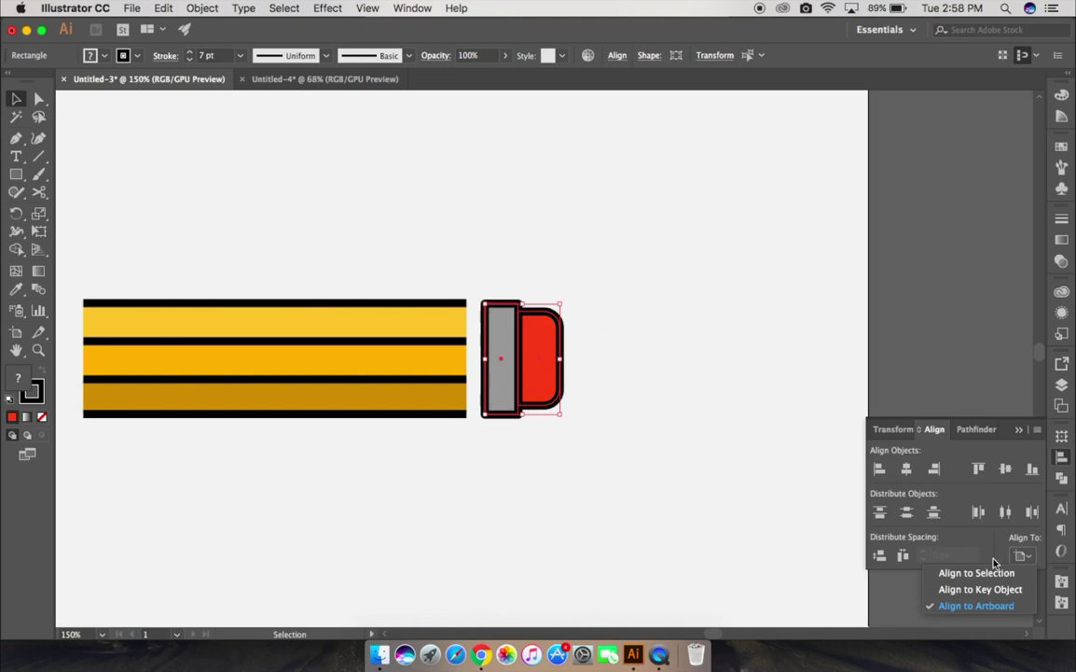
click(990, 573)
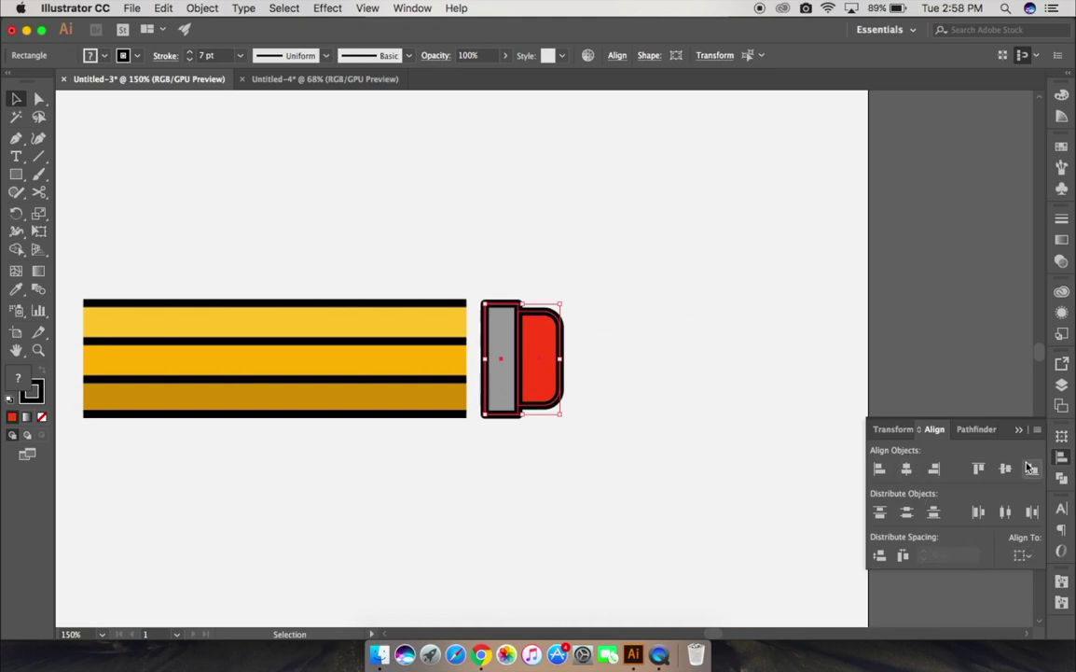
click(1018, 429)
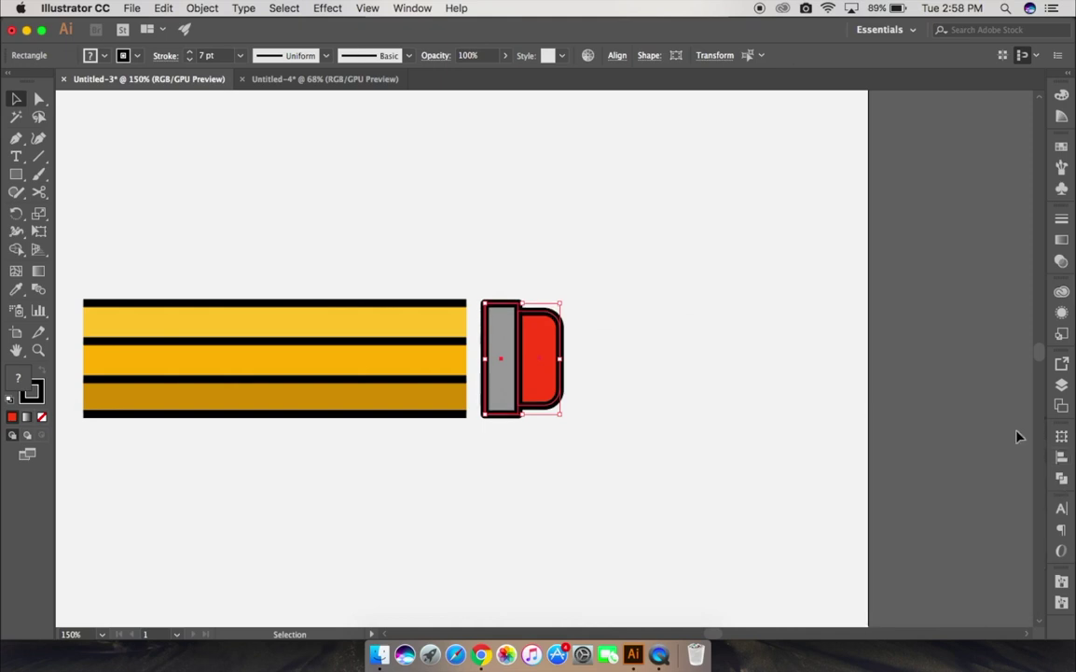
key(ctrl+minus)
key(ctrl+minus)
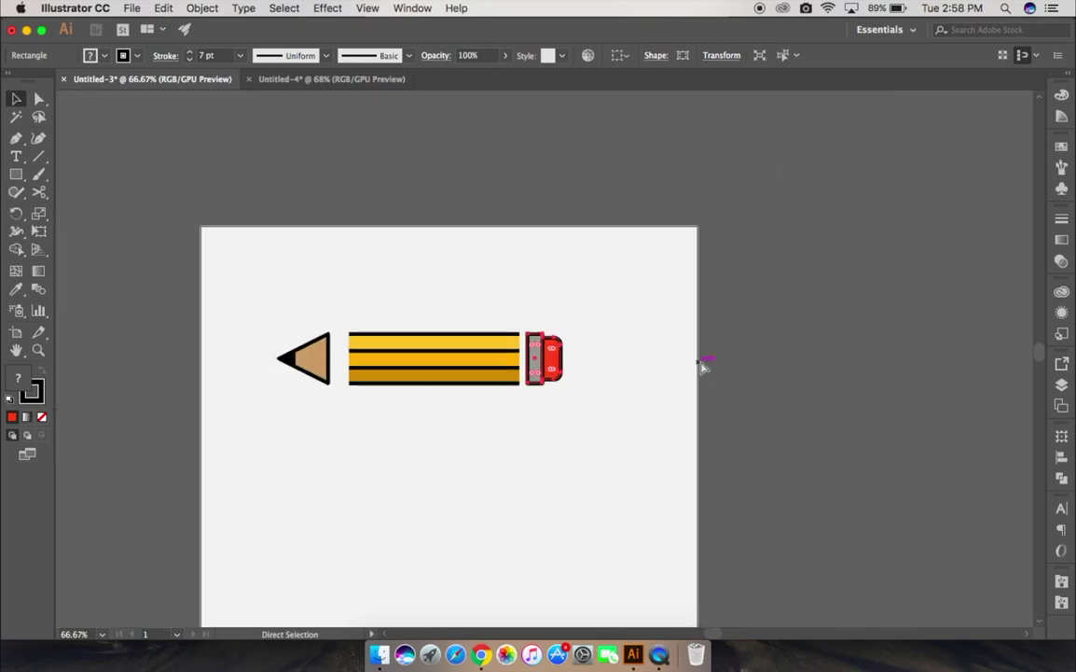
Select the pencil tip and body stripes, then clear the selection.
drag(187, 336, 348, 464)
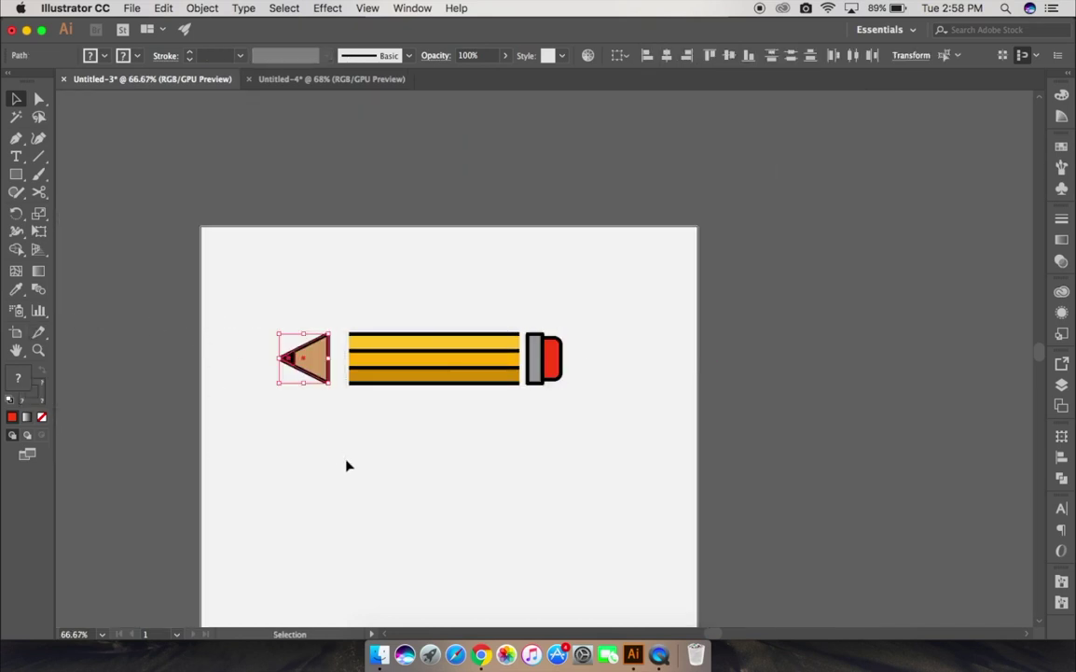
key(a)
drag(322, 296, 467, 347)
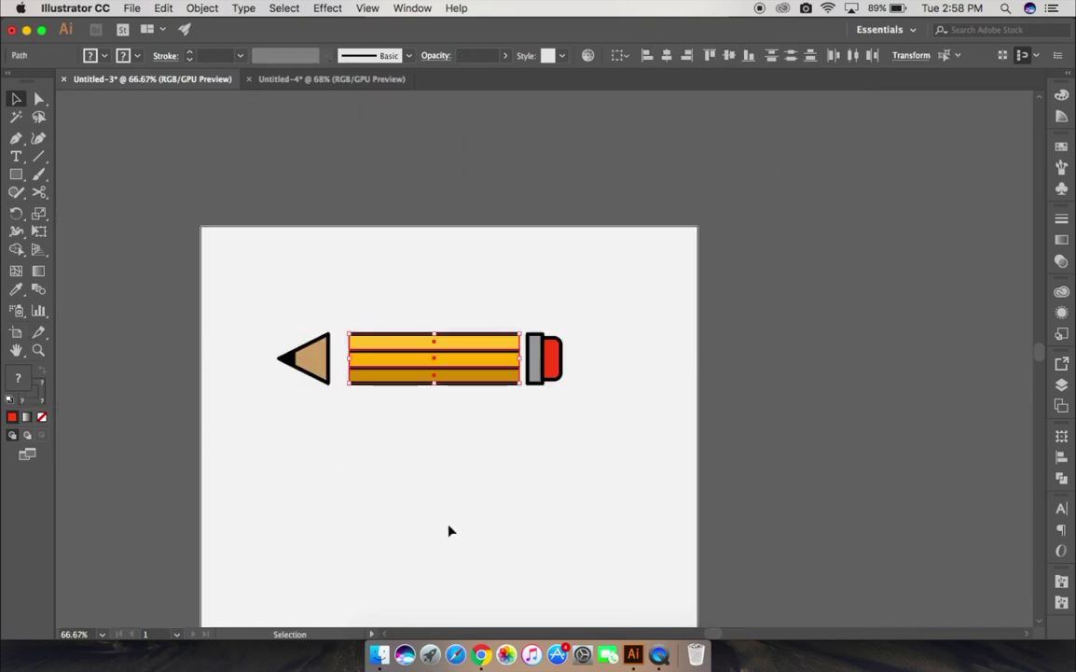
key(v)
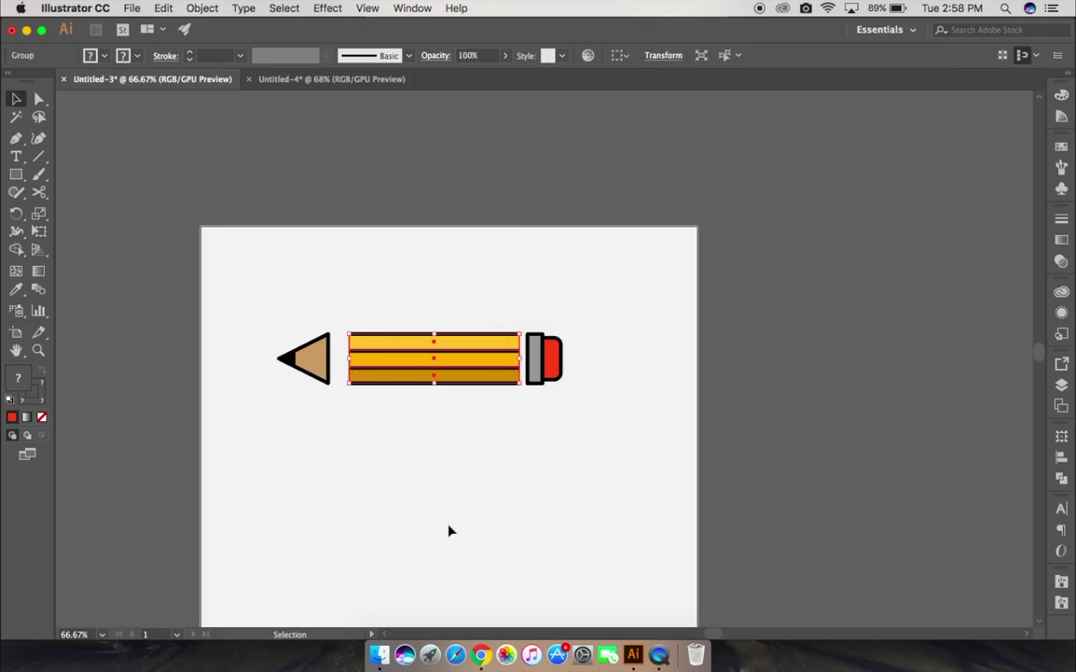
click(449, 530)
Save the eraser and the pencil tip as new pattern swatches in the Swatches panel.
click(1062, 147)
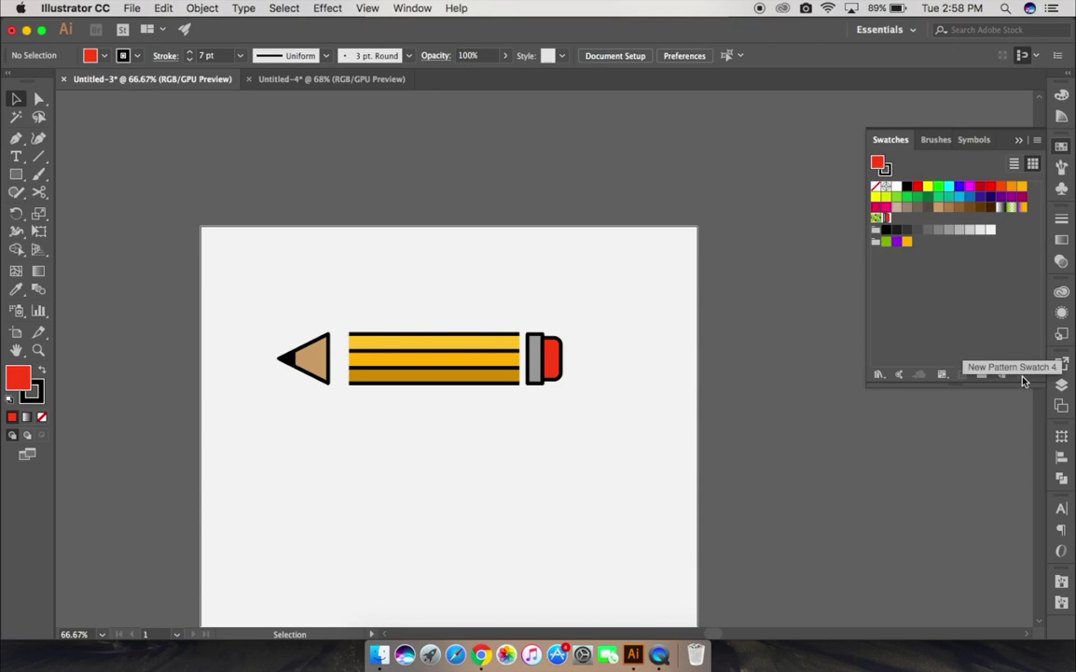
mouse_move(902, 215)
mouse_down()
mouse_move(1034, 386)
mouse_move(1019, 375)
mouse_up()
drag(519, 358, 886, 219)
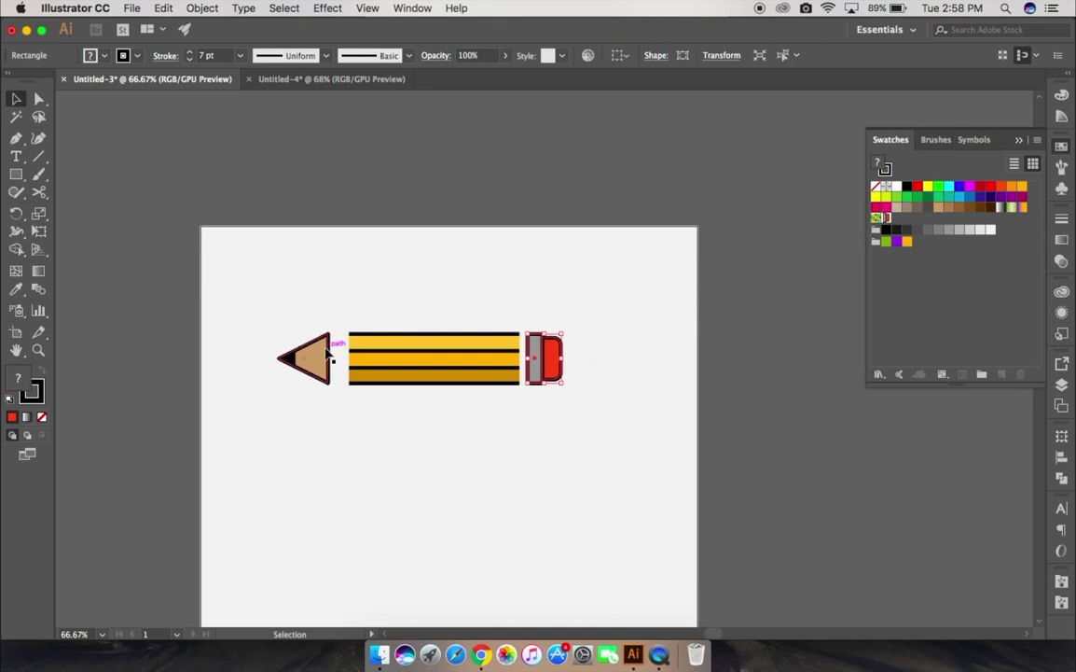
mouse_move(303, 358)
mouse_down()
mouse_move(930, 228)
mouse_move(901, 221)
mouse_up()
click(507, 267)
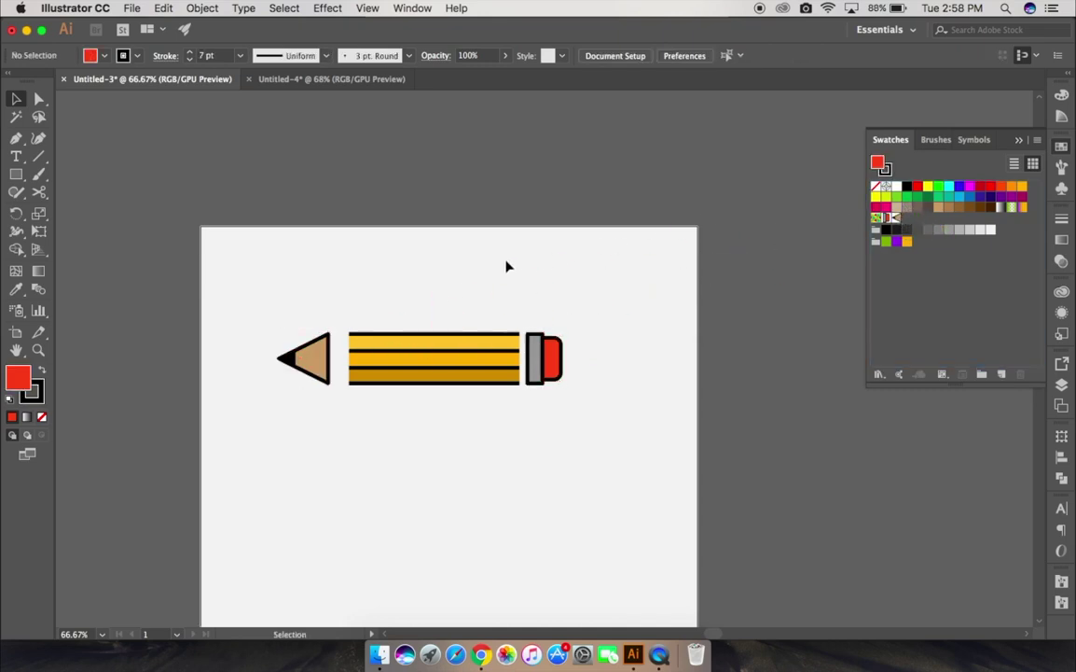
Delete the old pencil brush and drag the striped pencil body into Brushes as a Pattern Brush.
click(932, 139)
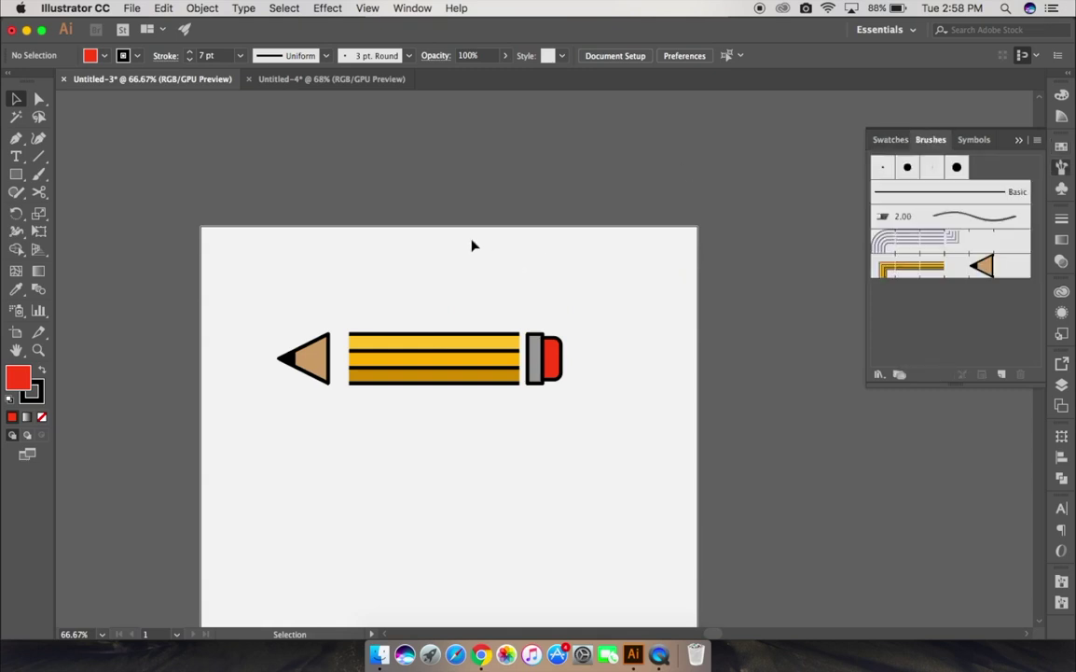
drag(989, 268, 1021, 374)
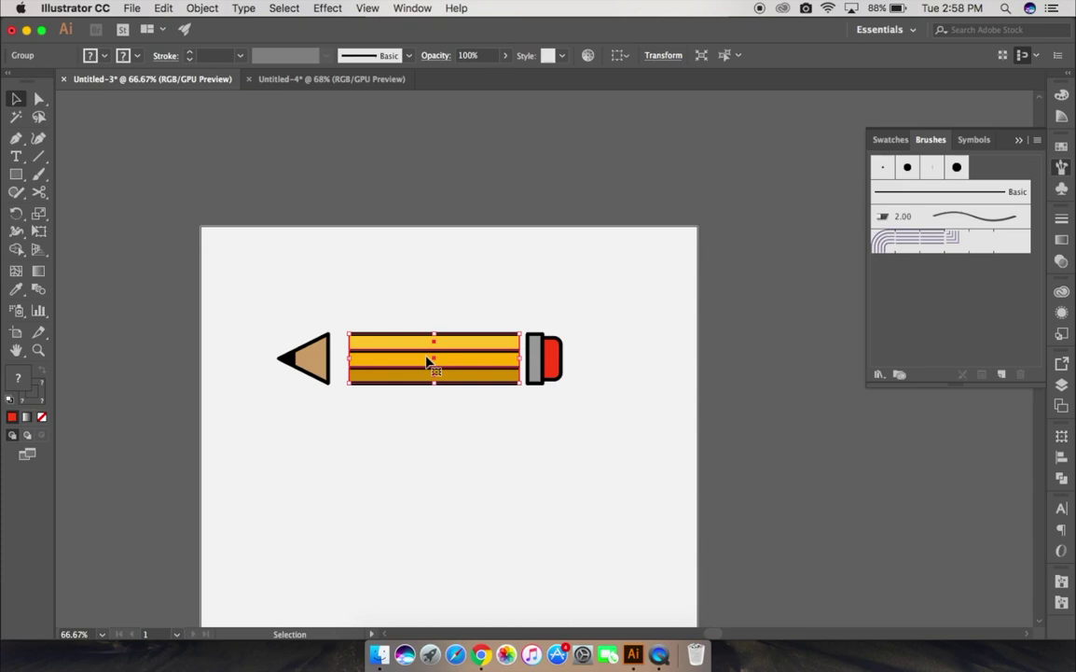
mouse_move(427, 360)
mouse_down()
mouse_move(990, 177)
mouse_move(979, 167)
mouse_up()
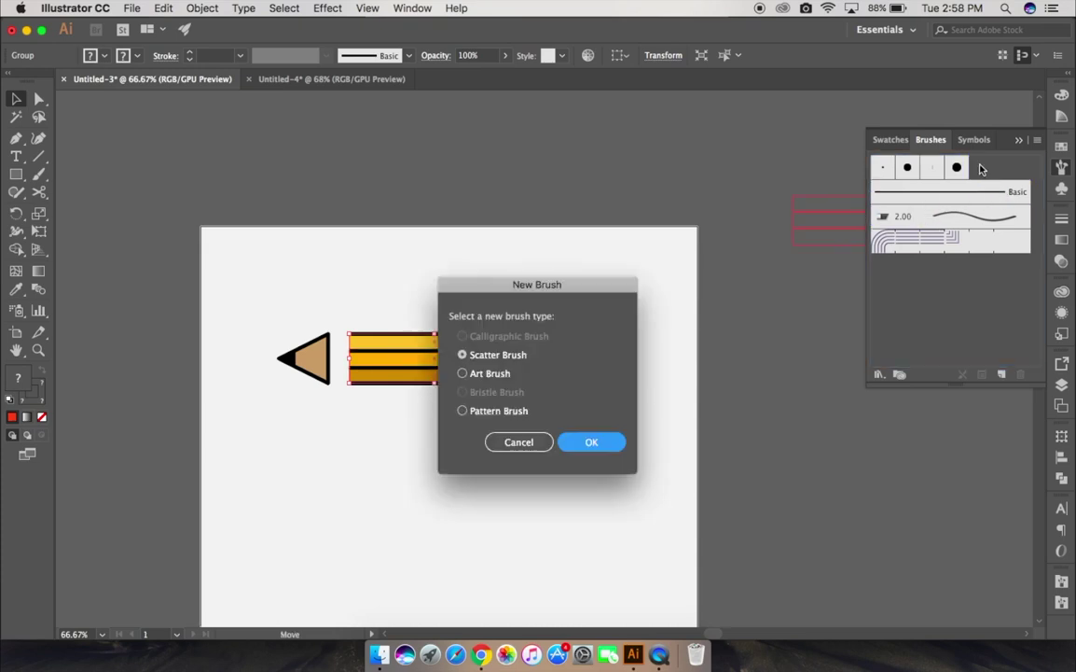
click(486, 417)
Set the inner corner to Auto-Centered and the start tile to the pencil tip swatch.
click(595, 445)
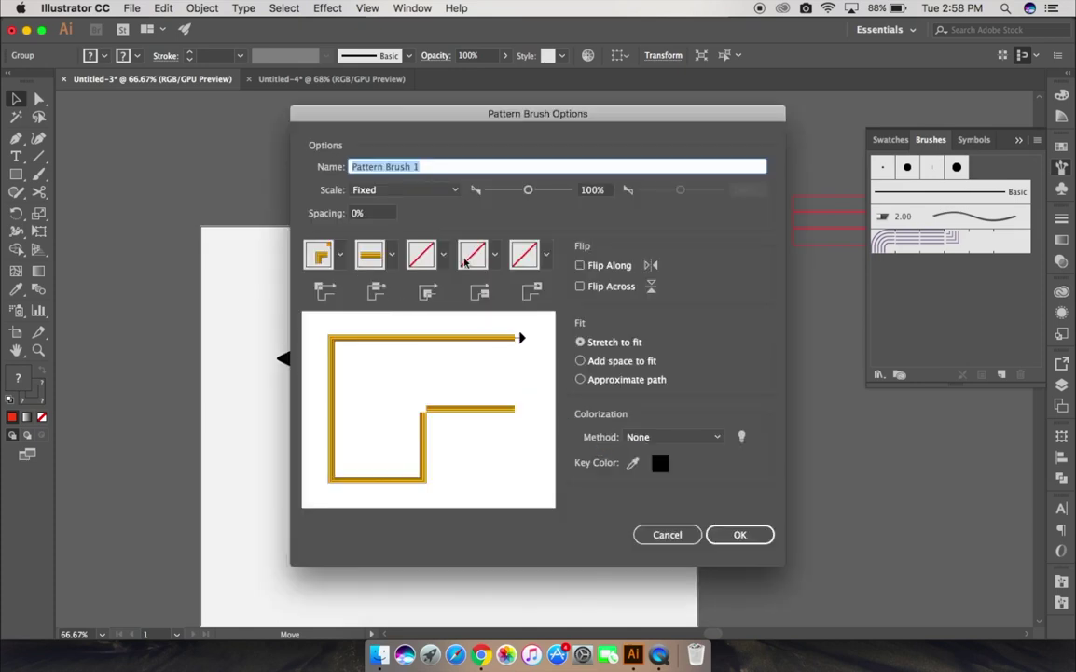
click(446, 259)
click(373, 373)
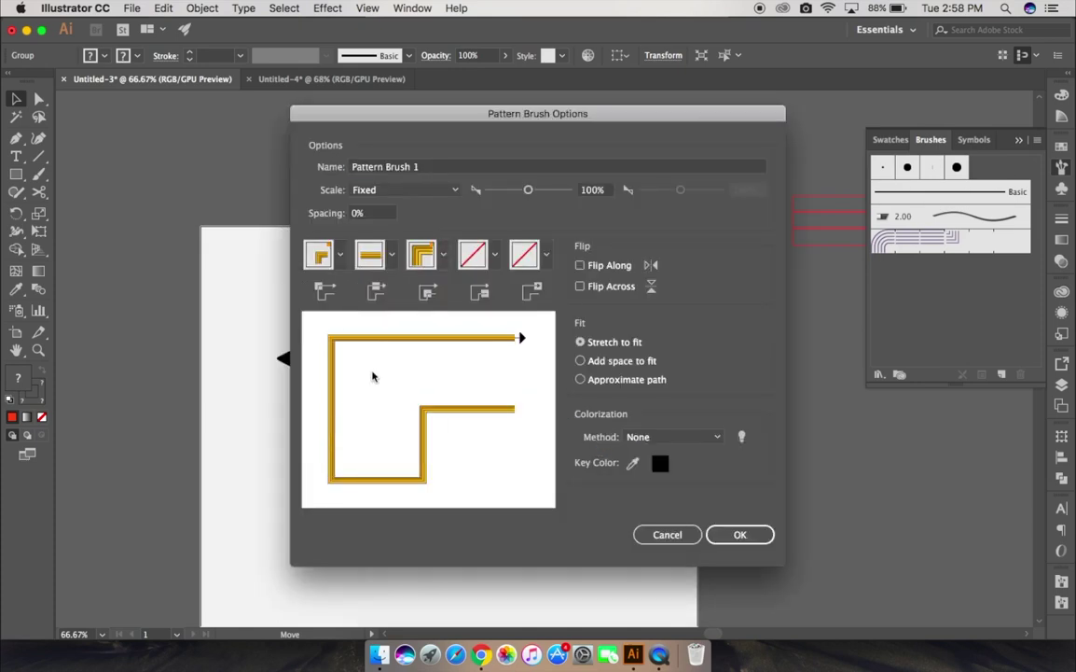
click(494, 255)
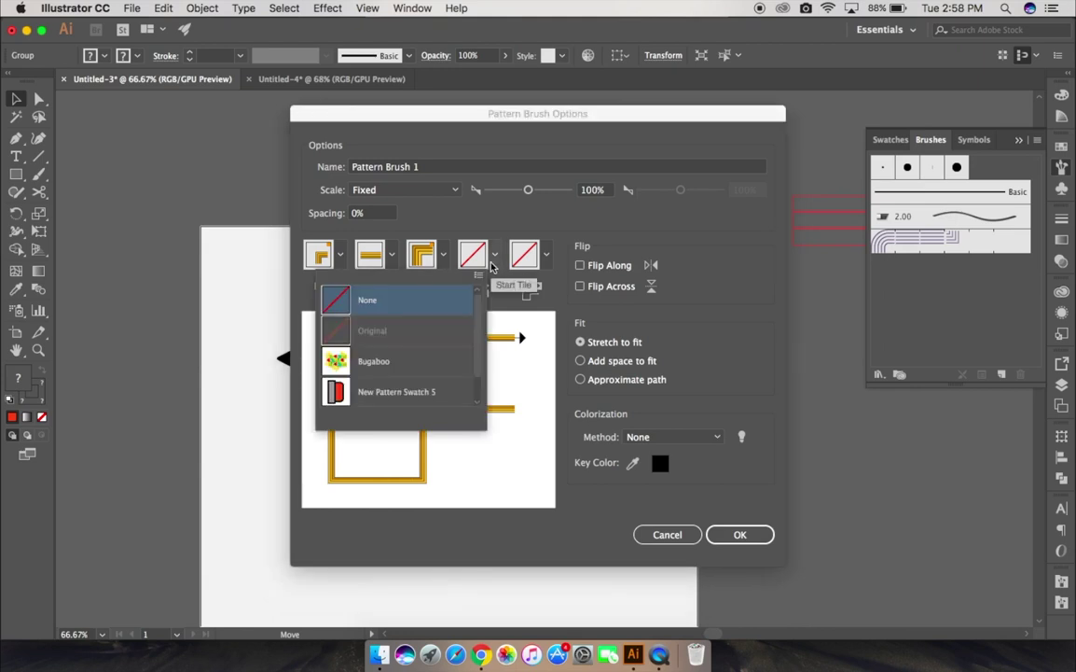
drag(476, 324, 476, 348)
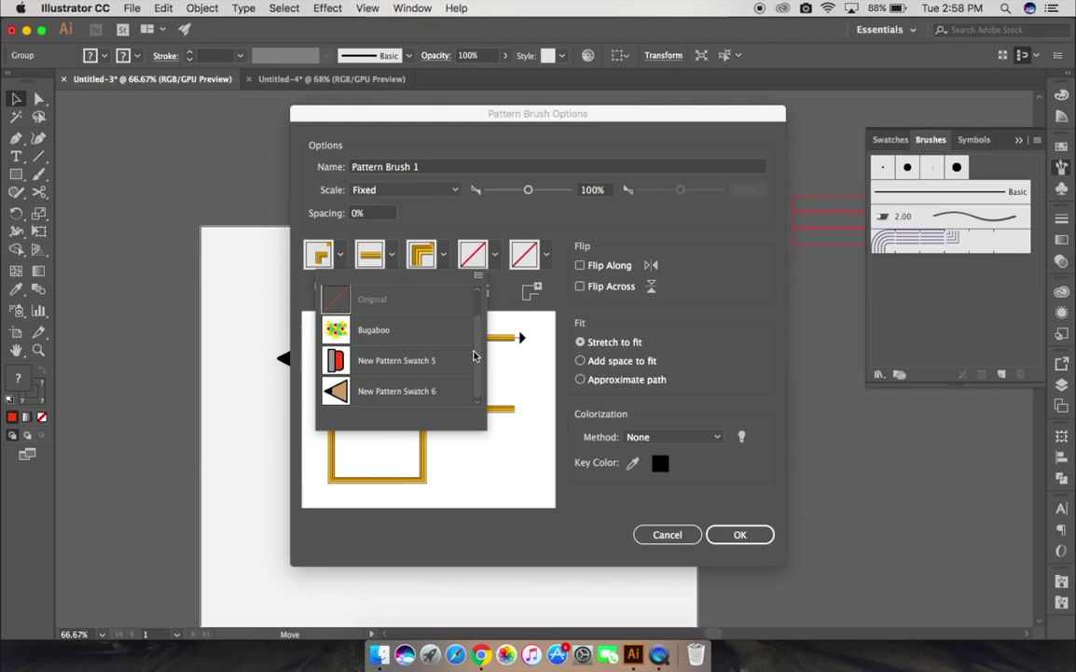
click(420, 386)
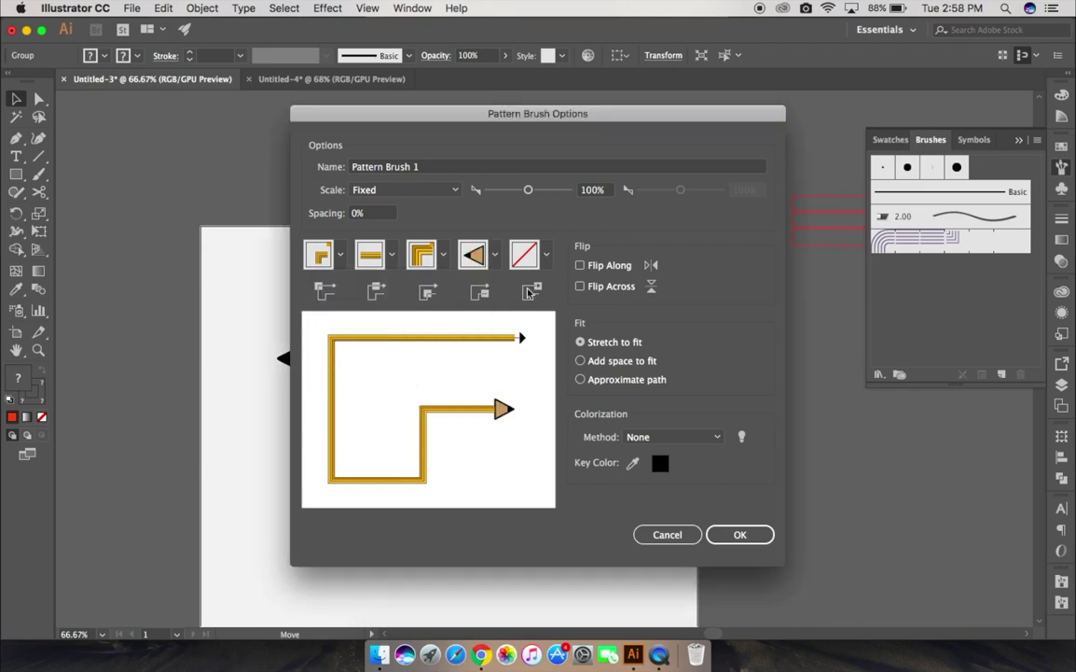
Use the eraser swatch as the end tile and begin renaming the brush 'pencil br…'.
click(545, 255)
click(411, 387)
click(734, 538)
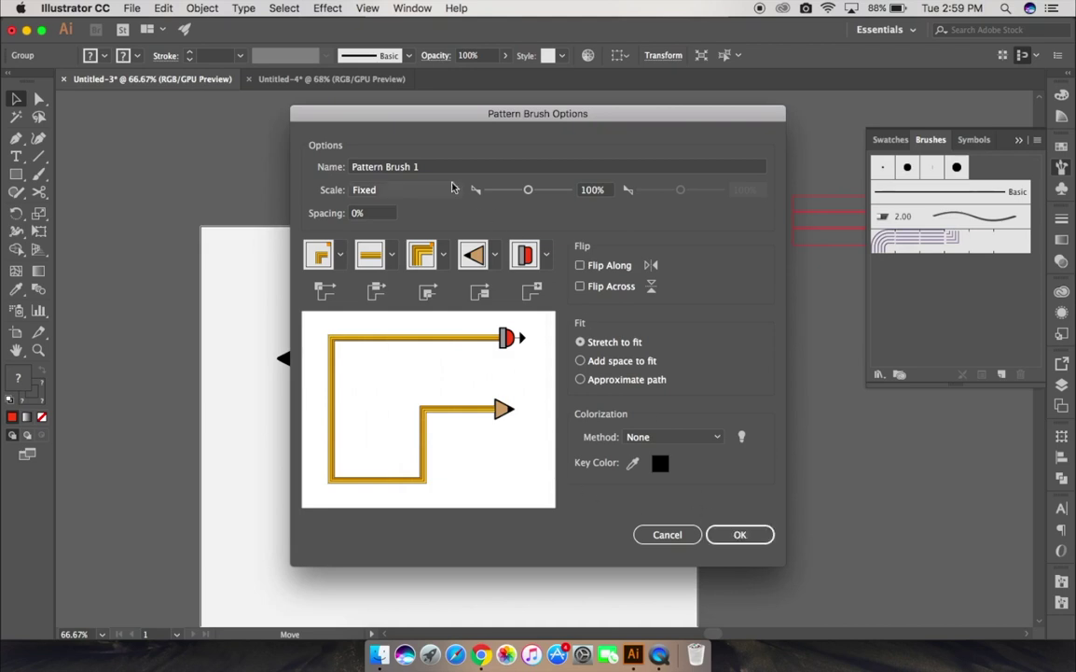
triple_click(399, 168)
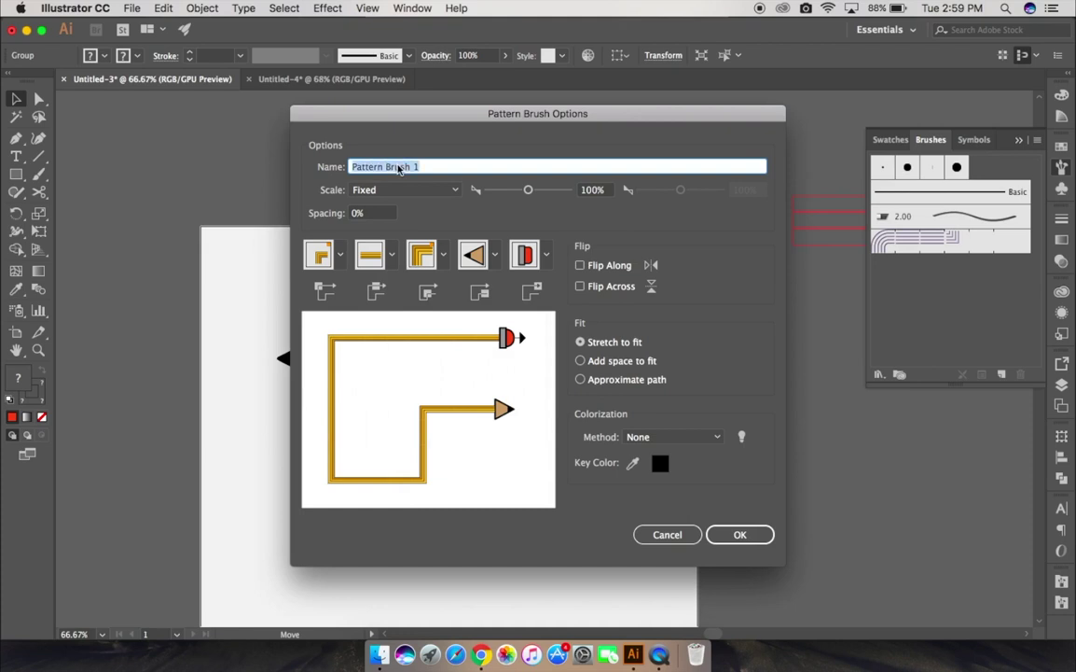
text(pencil brush)
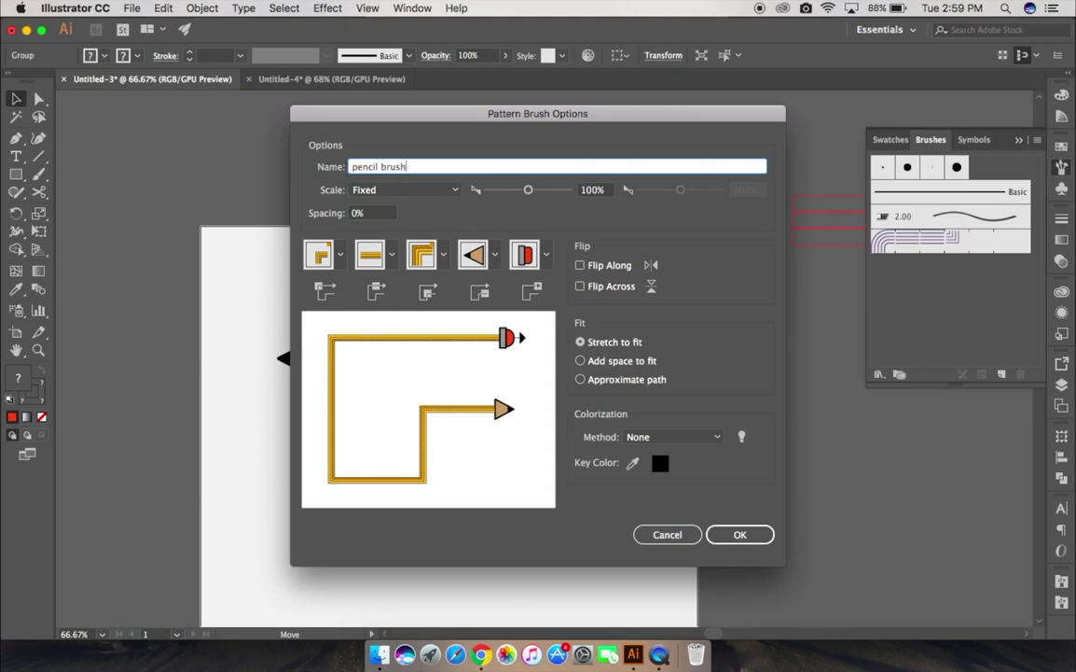
Save the pencil pattern brush and move the original pencil toward the artboard's top-left.
key(Return)
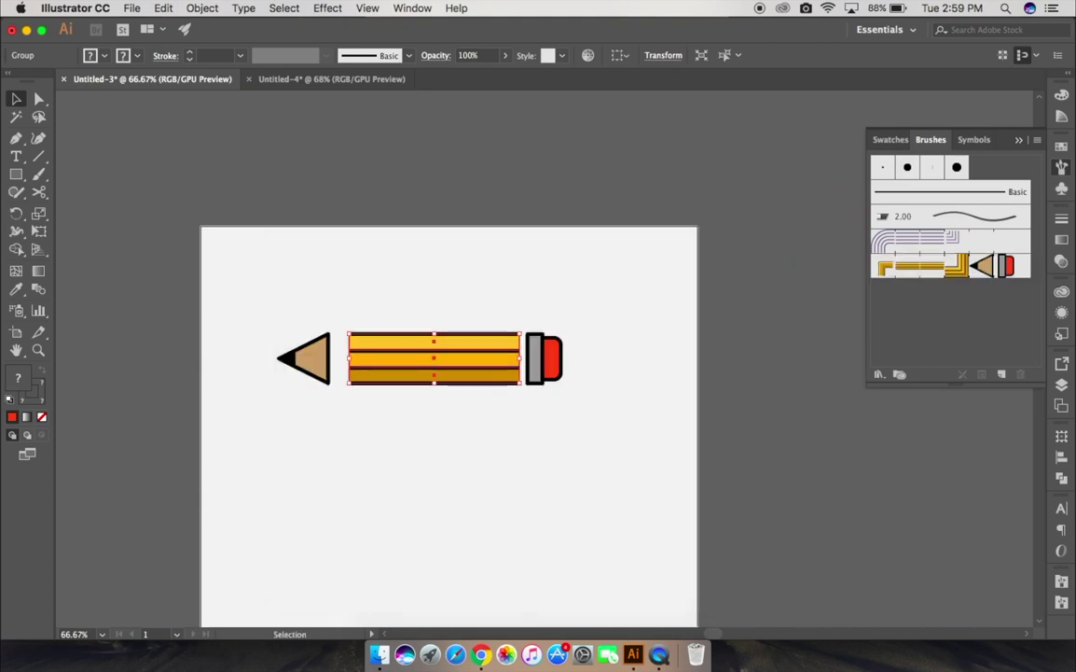
drag(308, 297, 249, 349)
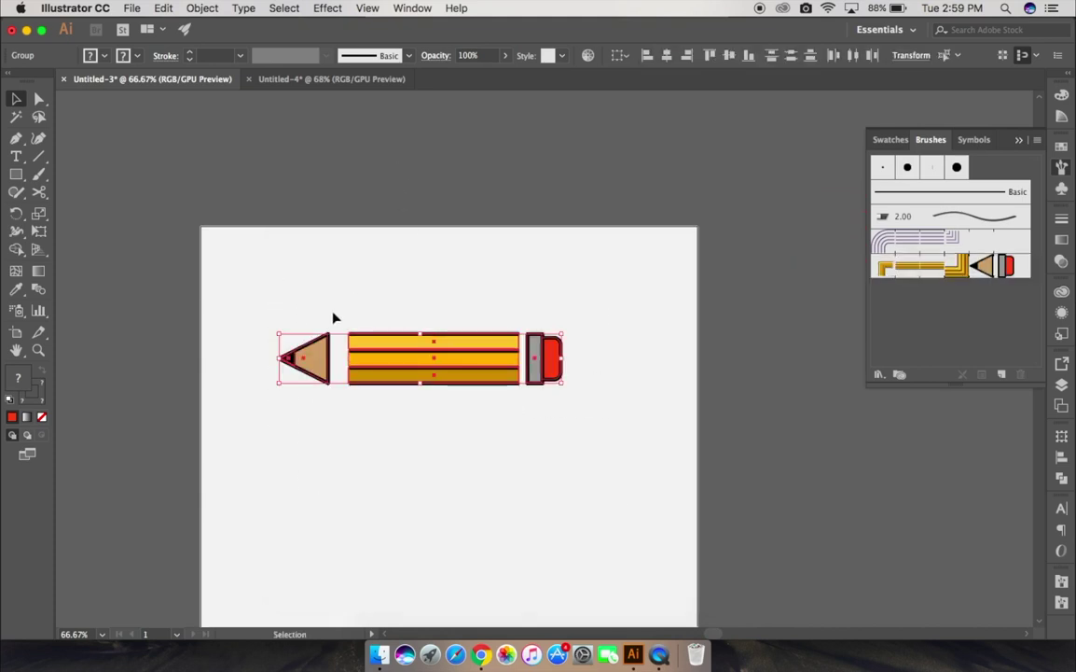
drag(468, 365, 415, 286)
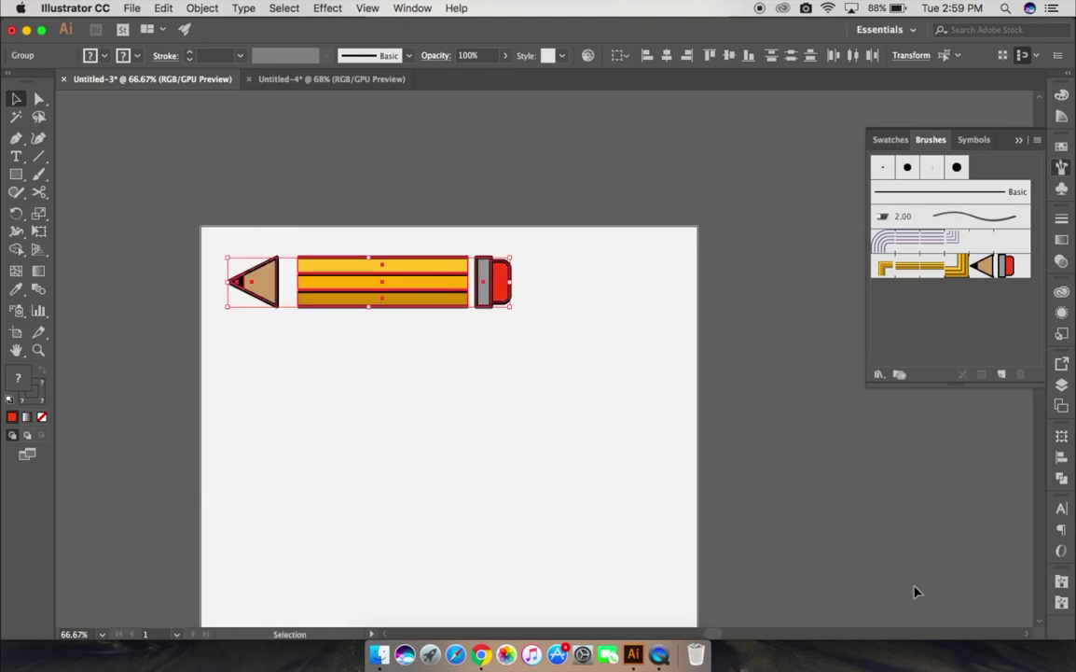
scroll(1042, 626, down, 2)
scroll(1042, 626, down, 3)
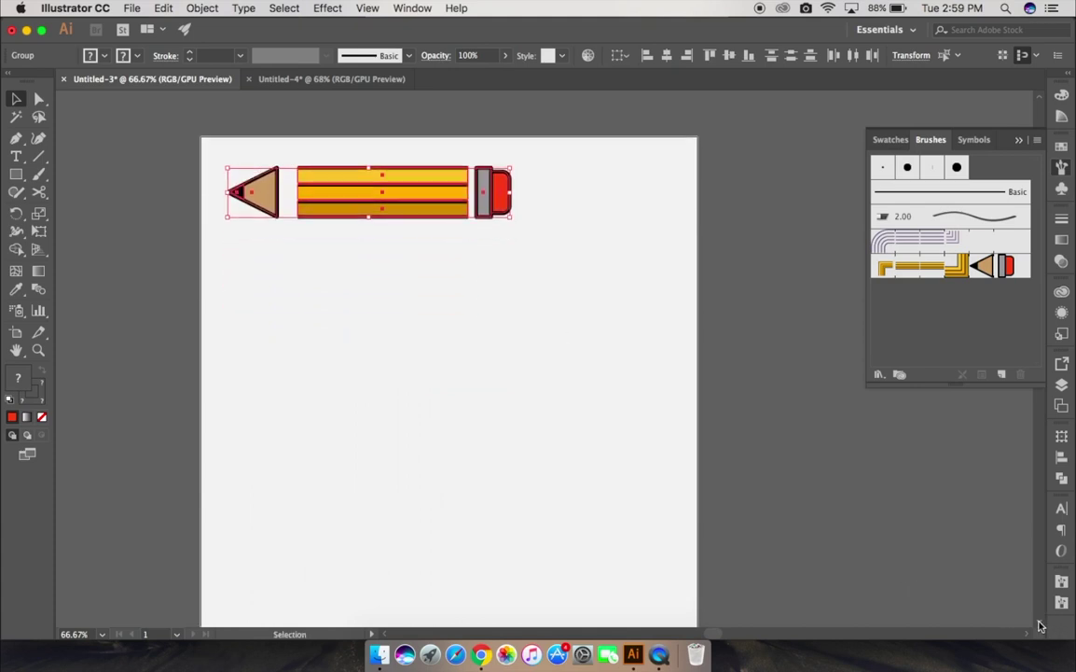
scroll(1042, 626, down, 2)
Draw a tall no-fill rectangle below the pencil and strongly round its corners.
click(16, 174)
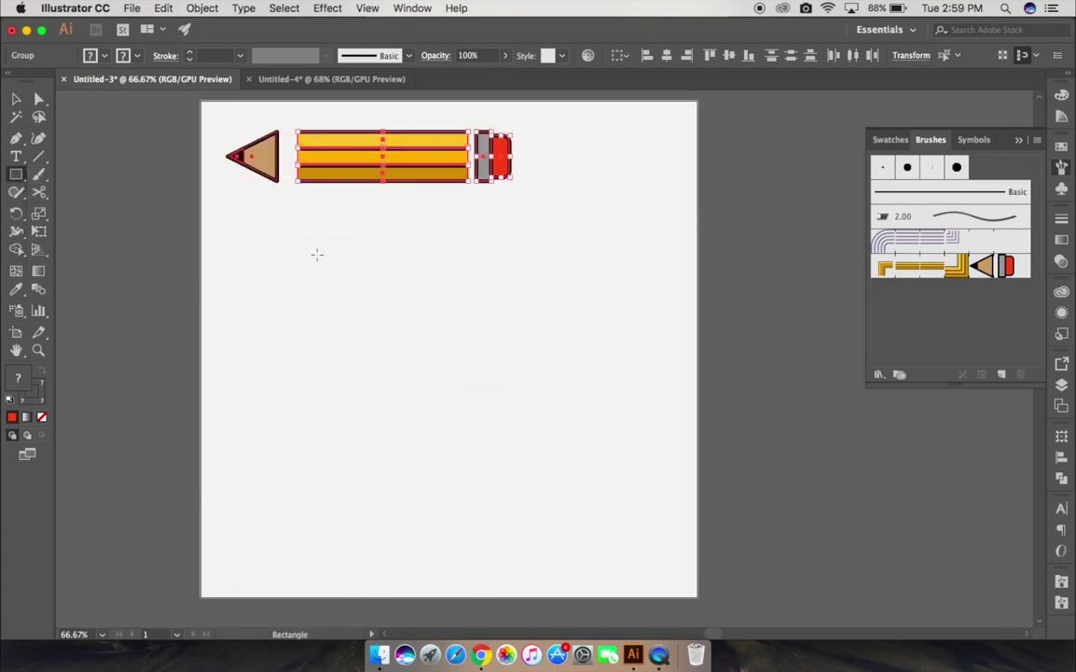
drag(316, 253, 475, 440)
click(41, 417)
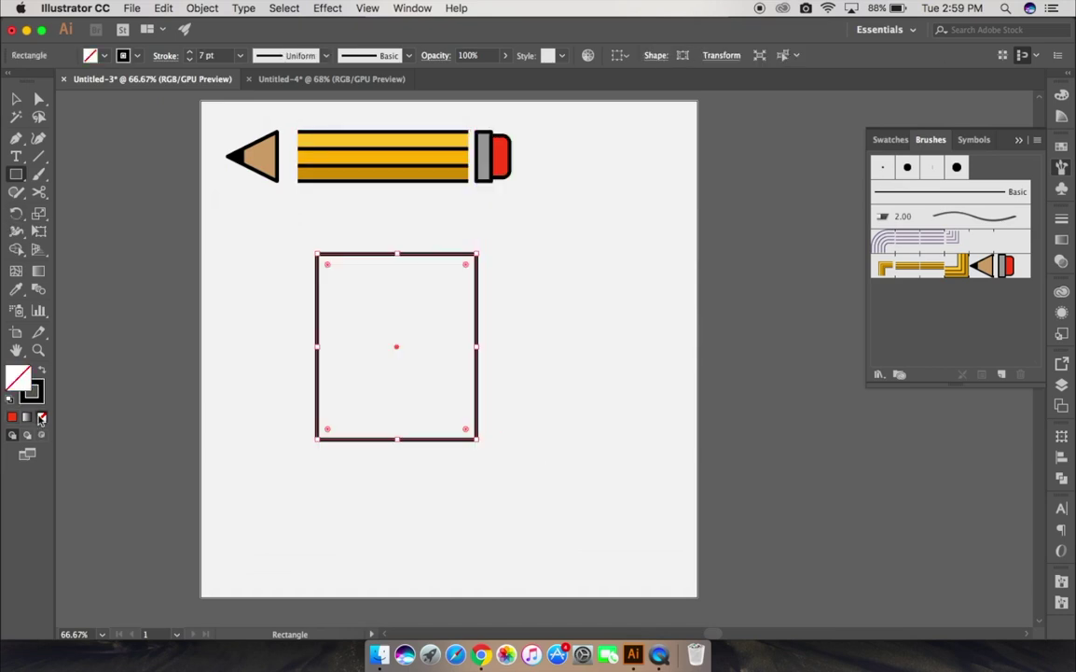
click(16, 98)
drag(423, 258, 476, 261)
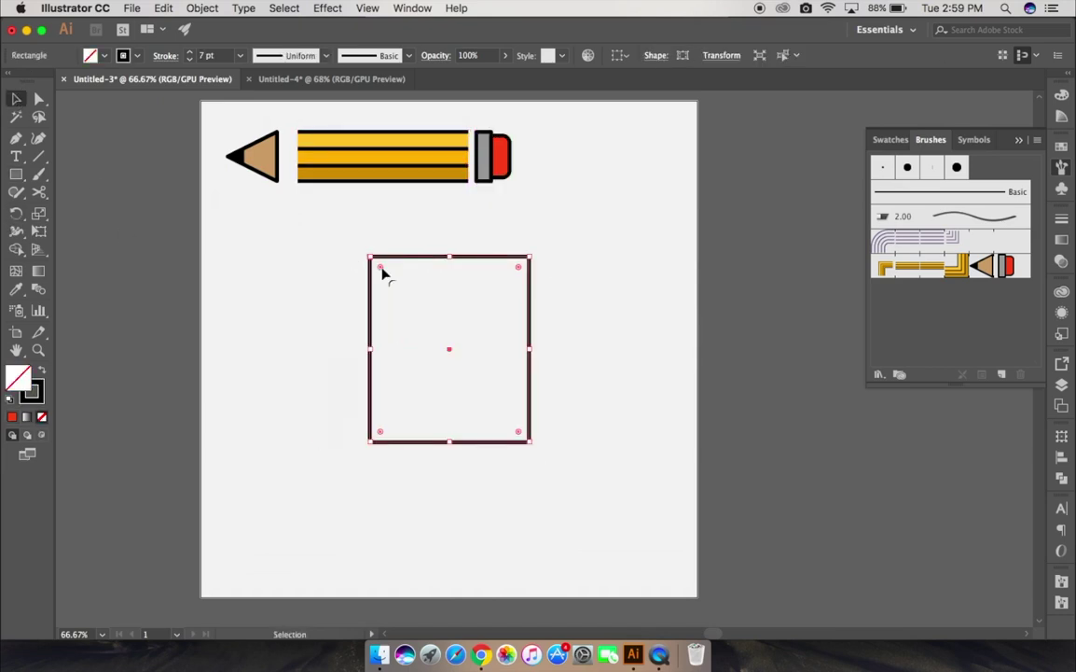
drag(382, 271, 413, 298)
Delete the bottom-left corner anchor to open the path and pull its left end lower.
click(375, 341)
key(p)
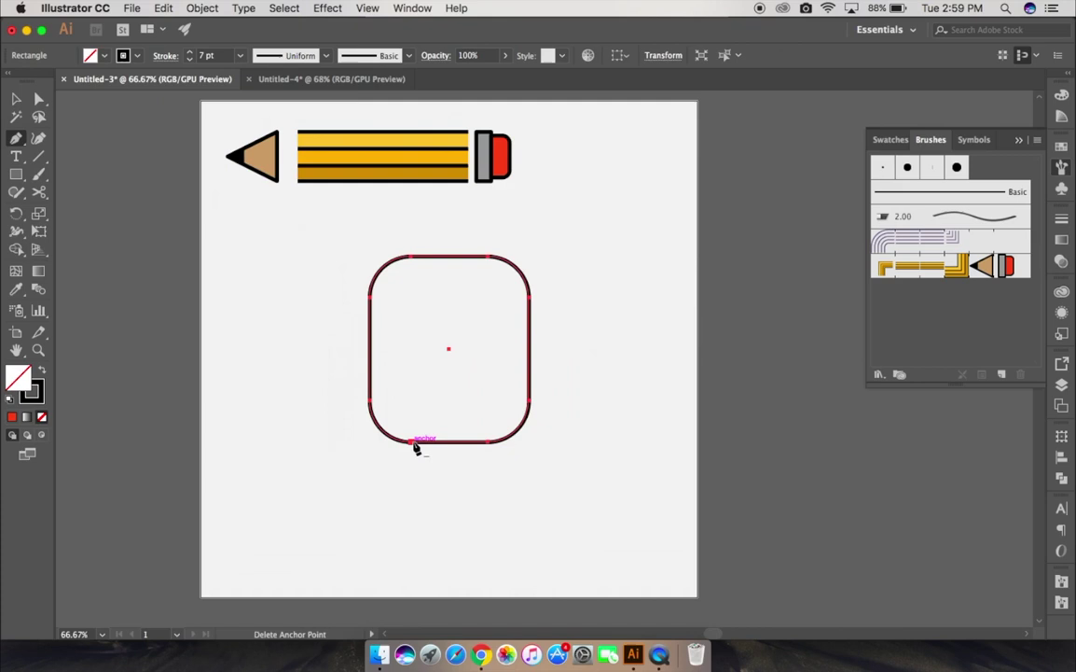
click(382, 430)
key(Delete)
click(42, 96)
click(371, 402)
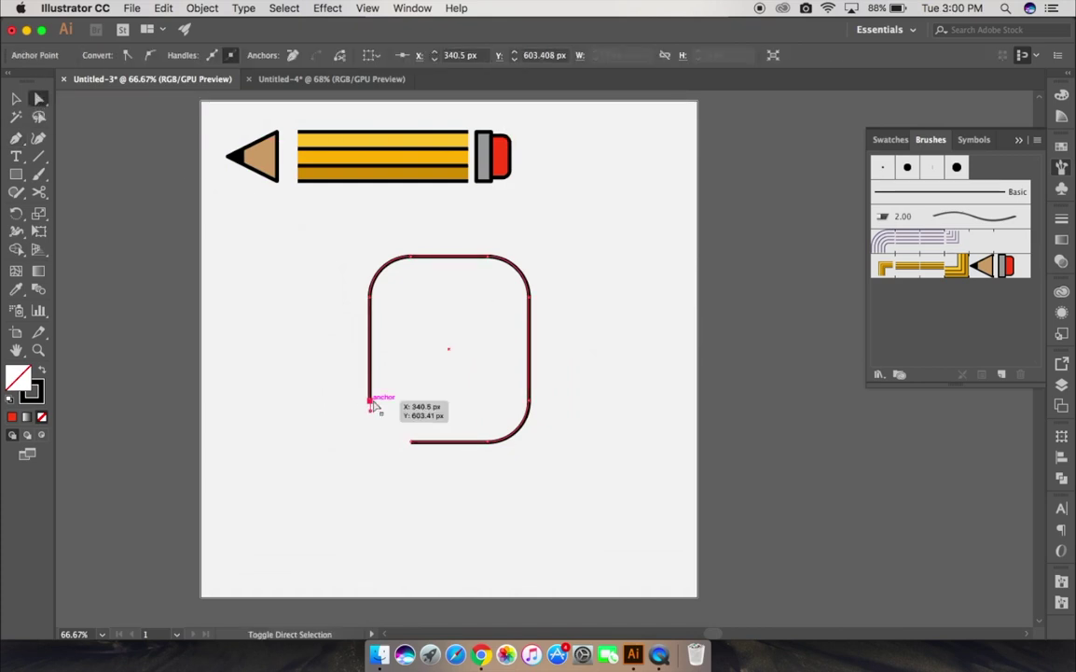
click(371, 402)
click(371, 402)
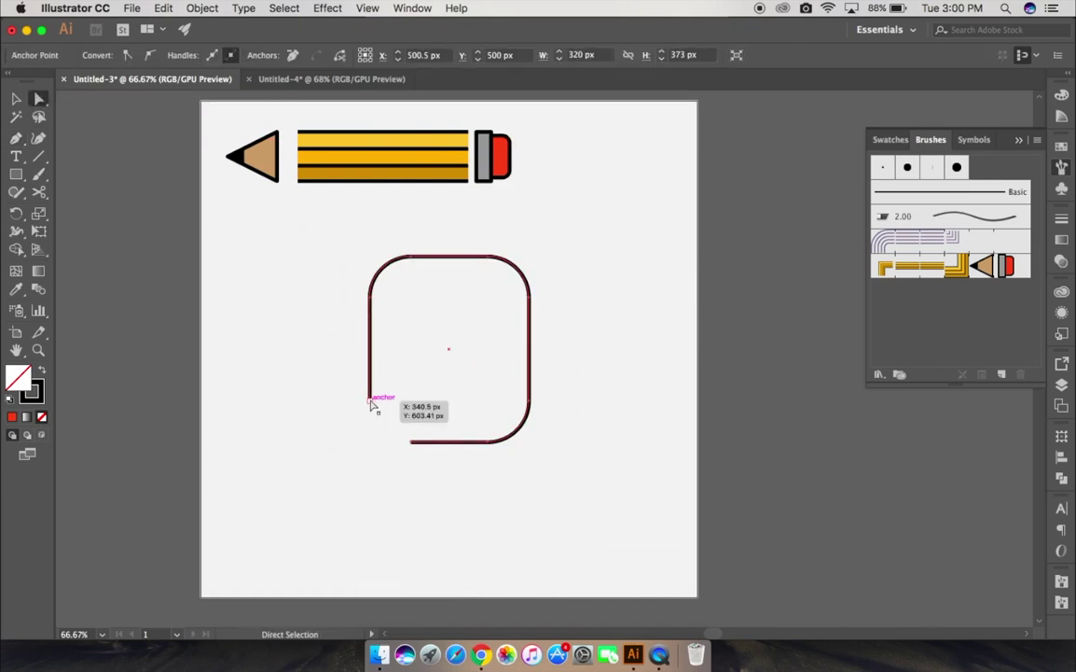
drag(371, 402, 371, 465)
key(v)
drag(320, 343, 558, 466)
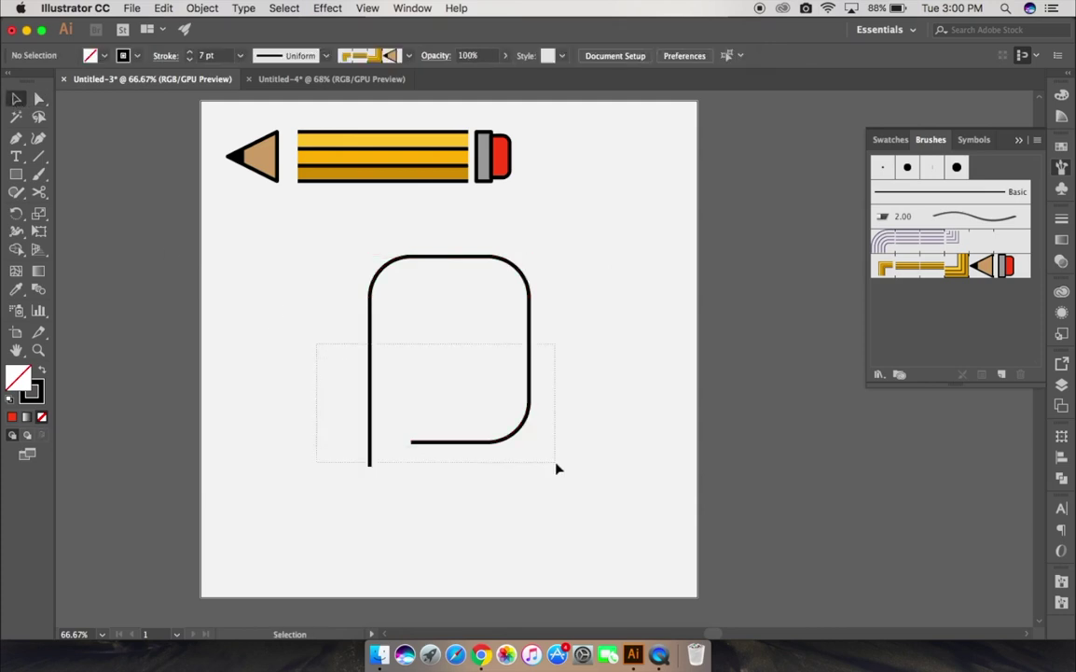
Apply the pencil pattern brush to the open path with a 0.5 pt stroke.
click(924, 267)
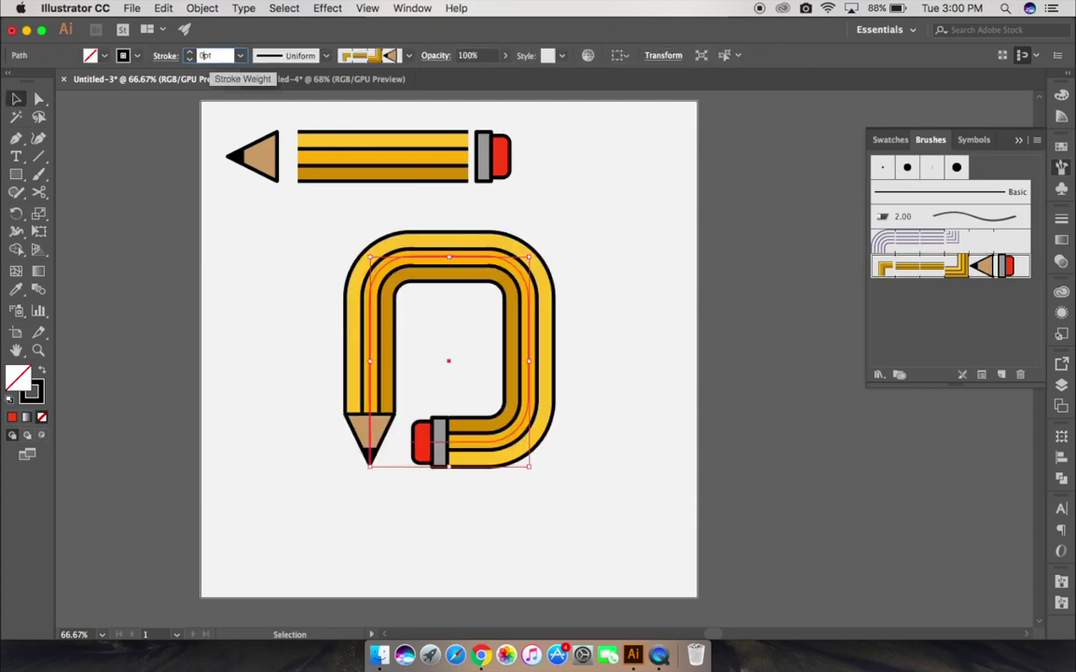
text(0.5)
key(Return)
click(380, 372)
Drag the path's bottom end anchor lower to lengthen the bent pencil.
key(a)
click(371, 420)
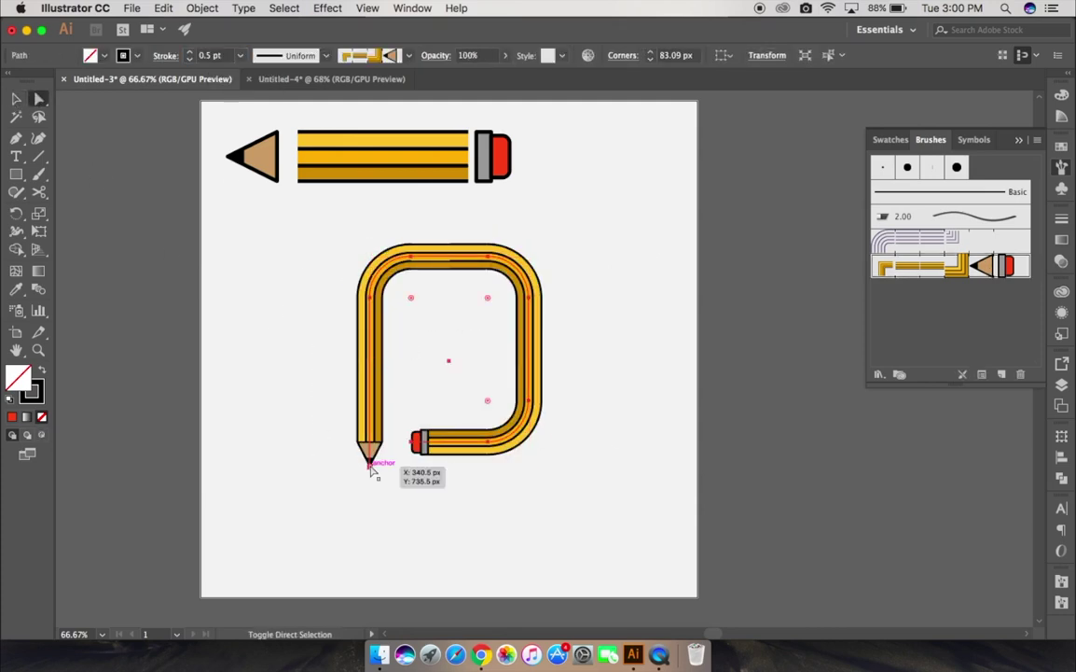
drag(371, 471, 371, 494)
click(567, 212)
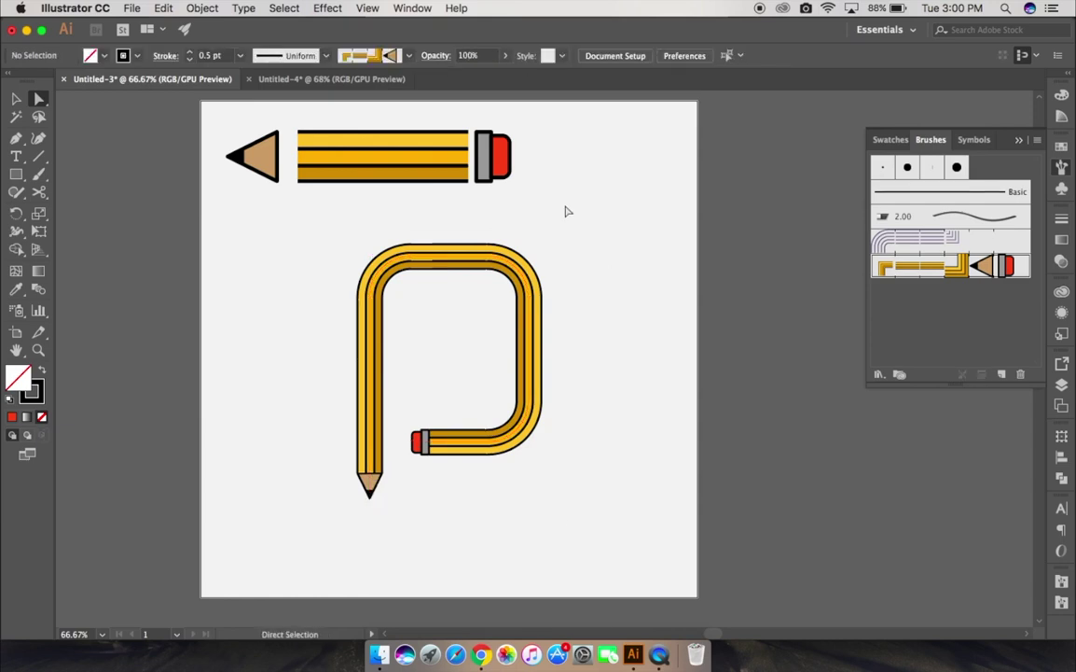
Move the three-part original pencil to the right.
scroll(1045, 611, up, 3)
scroll(1045, 611, down, 3)
scroll(1045, 611, down, 2)
drag(529, 201, 213, 124)
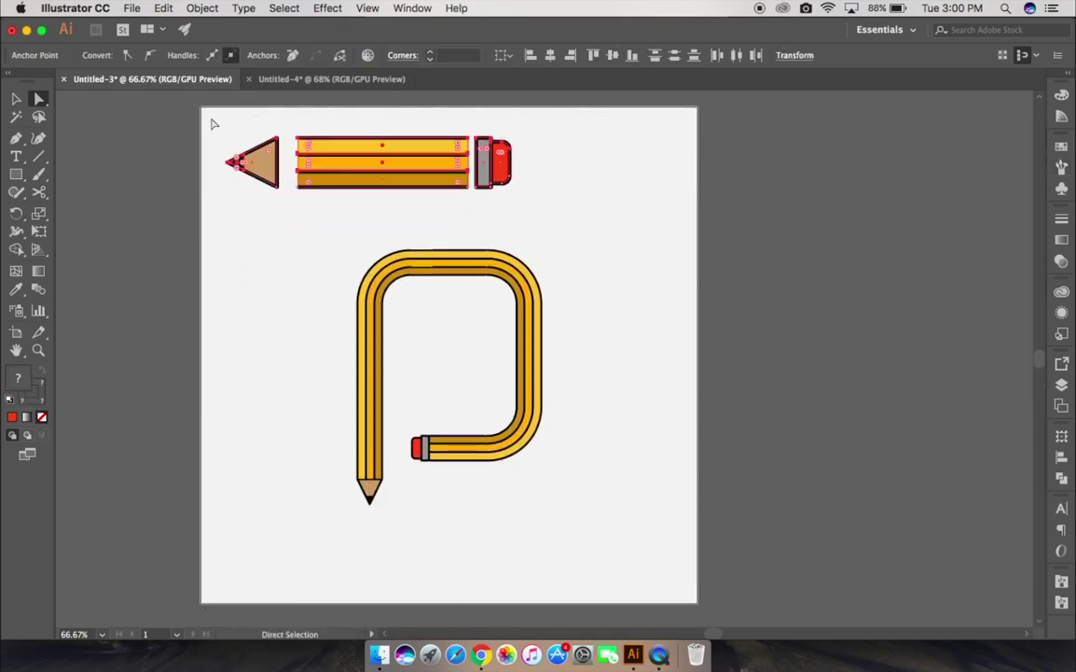
key(v)
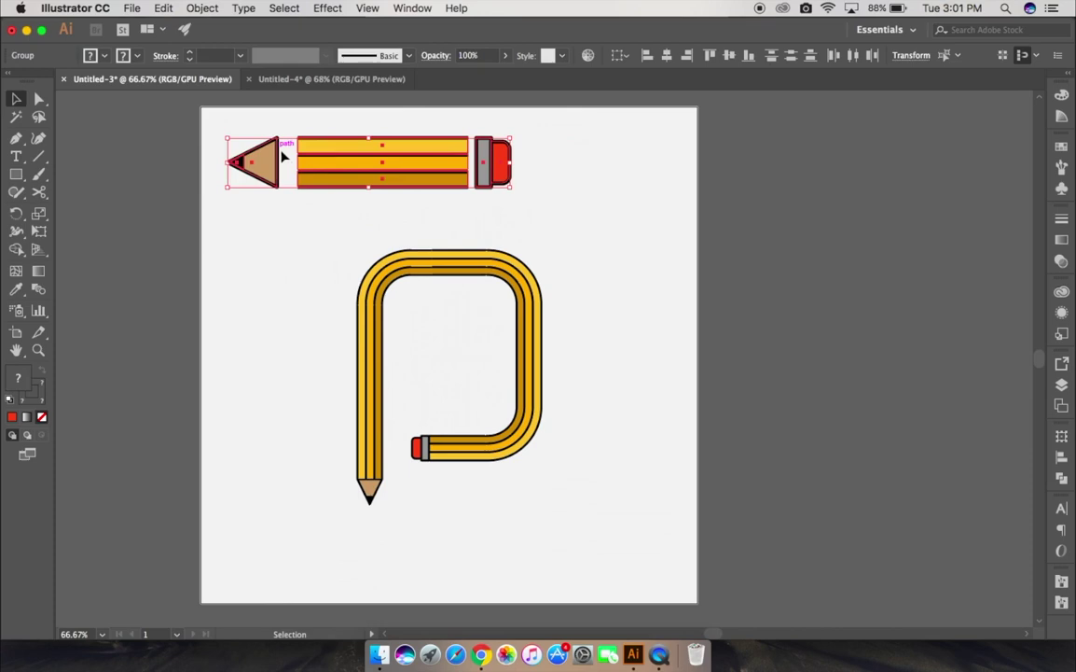
drag(252, 163, 319, 163)
click(597, 300)
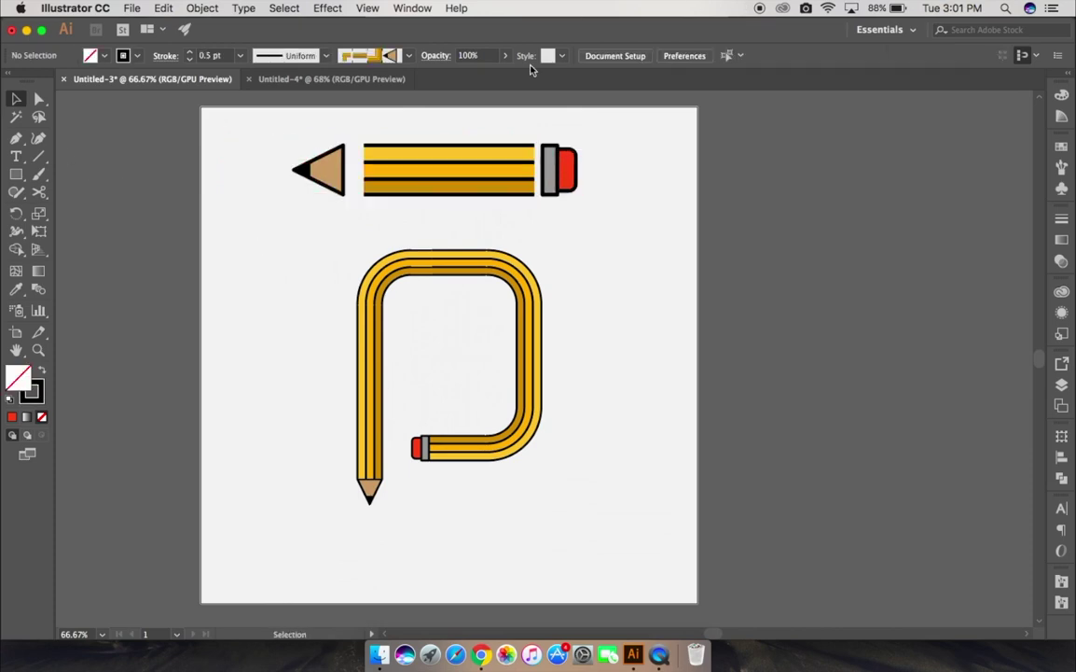